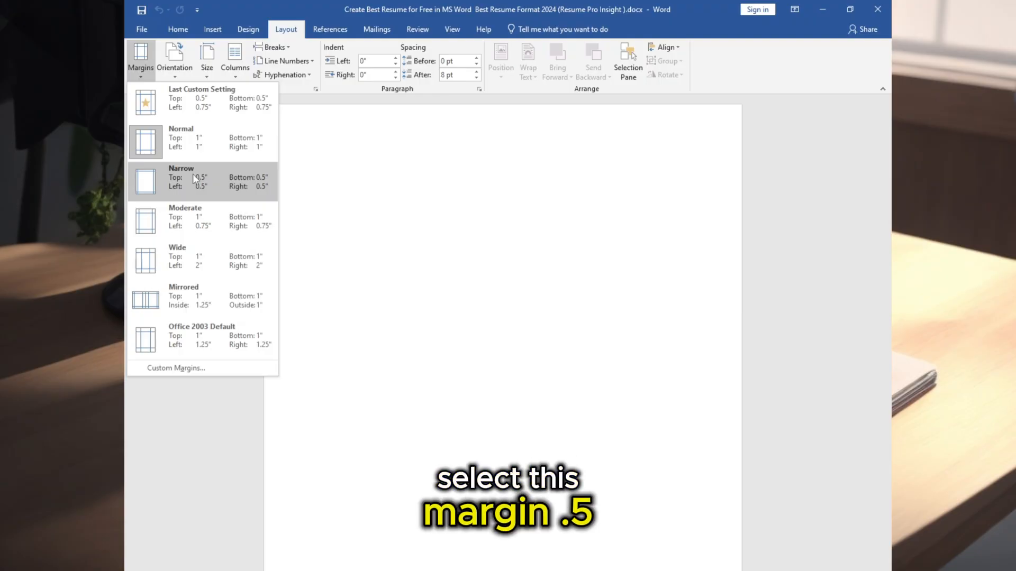
- Set the page margins to Narrow and the paper size to A4
click(192, 174)
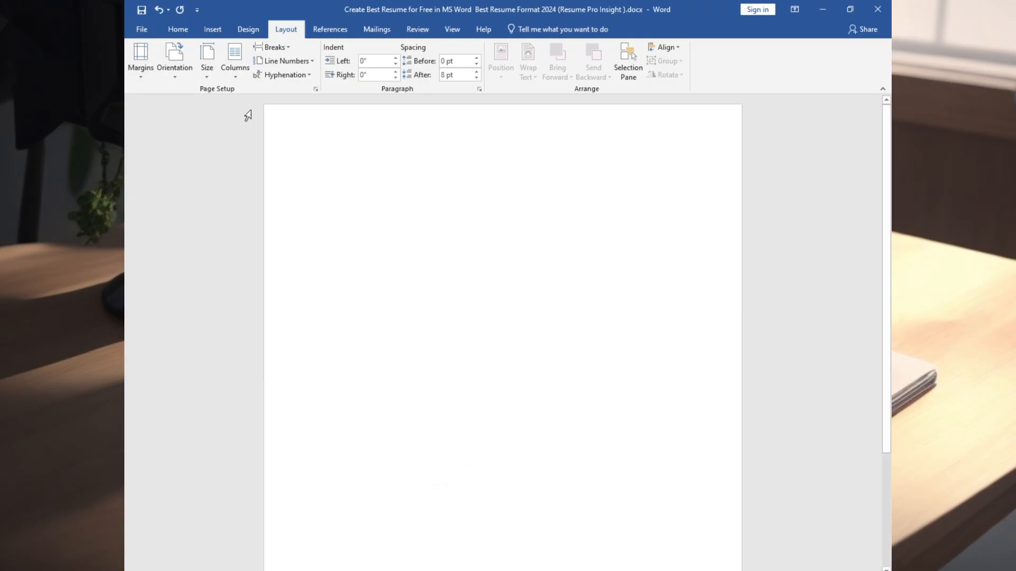
click(207, 74)
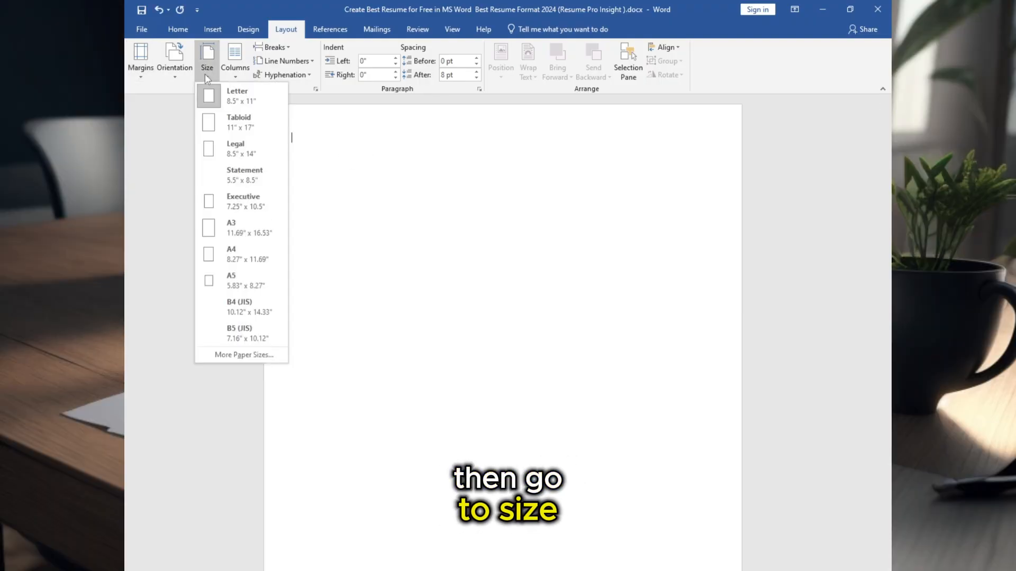
click(233, 253)
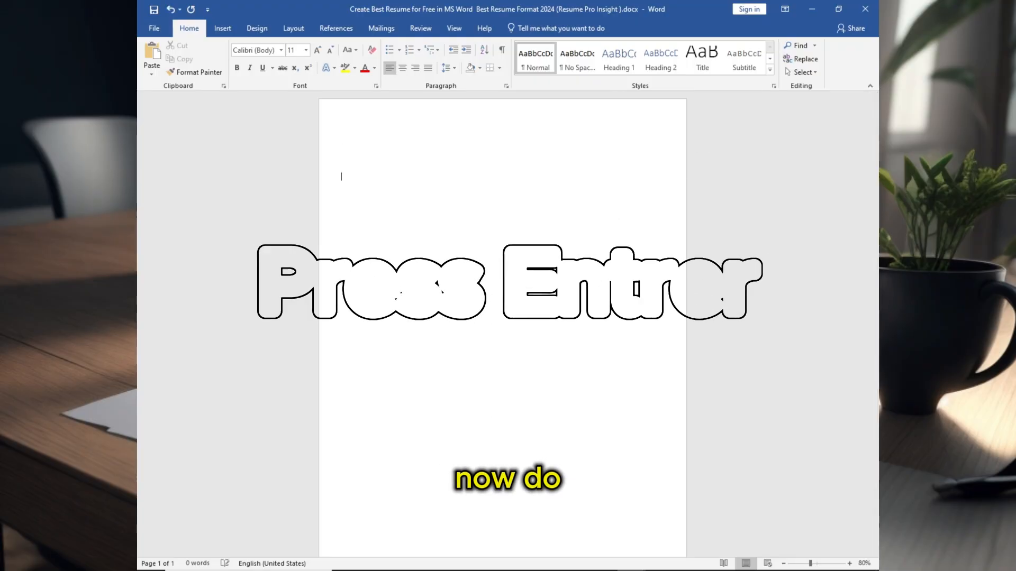
- Add three blank paragraphs to extend the document onto a second page
key(Return)
key(Return)
key(Return)
key(Return)
key(Return)
key(Return)
key(Return)
key(Return)
key(Return)
key(Return)
key(Return)
key(Return)
key(Return)
key(Return)
key(Return)
key(Return)
key(Return)
key(Return)
key(Return)
key(Return)
scroll(434, 207, up, 5)
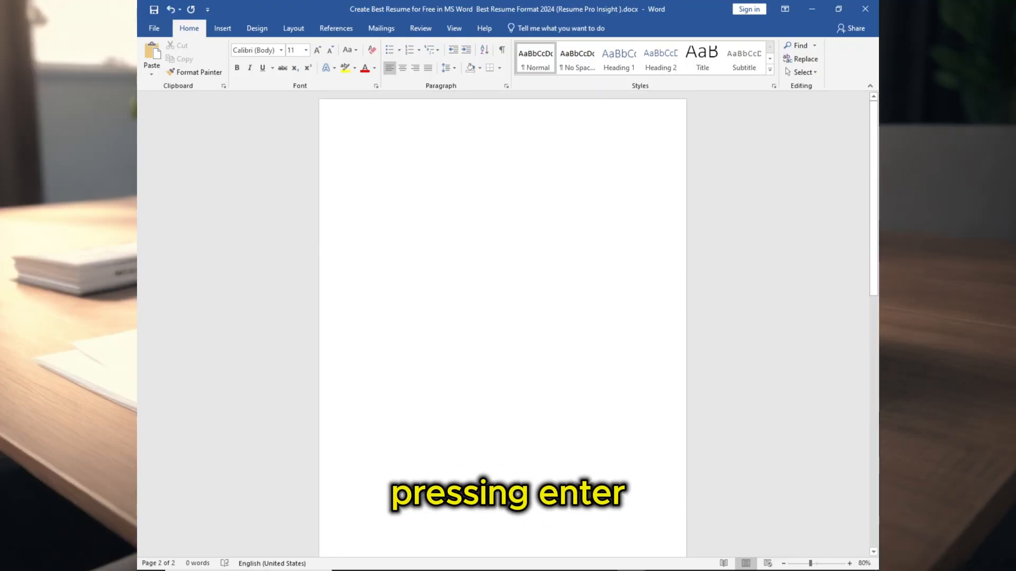
- Draw a text box across the top of the page and set its width to 8.5"
click(222, 29)
click(253, 73)
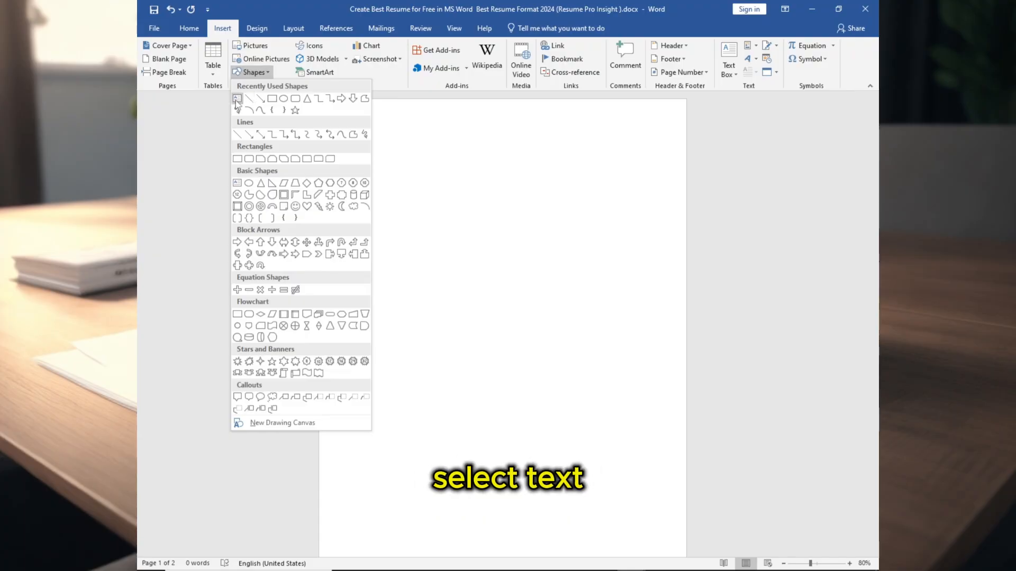
click(237, 99)
drag(320, 99, 685, 170)
click(782, 51)
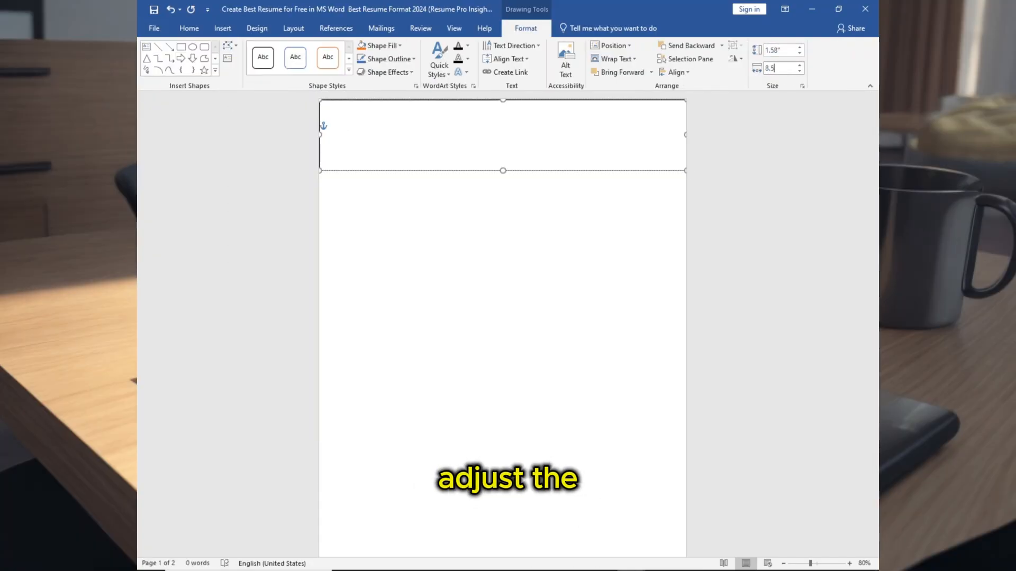
key(Return)
- Fill the header text box with a custom dark navy RGB colour
drag(482, 100, 481, 99)
click(482, 198)
click(391, 99)
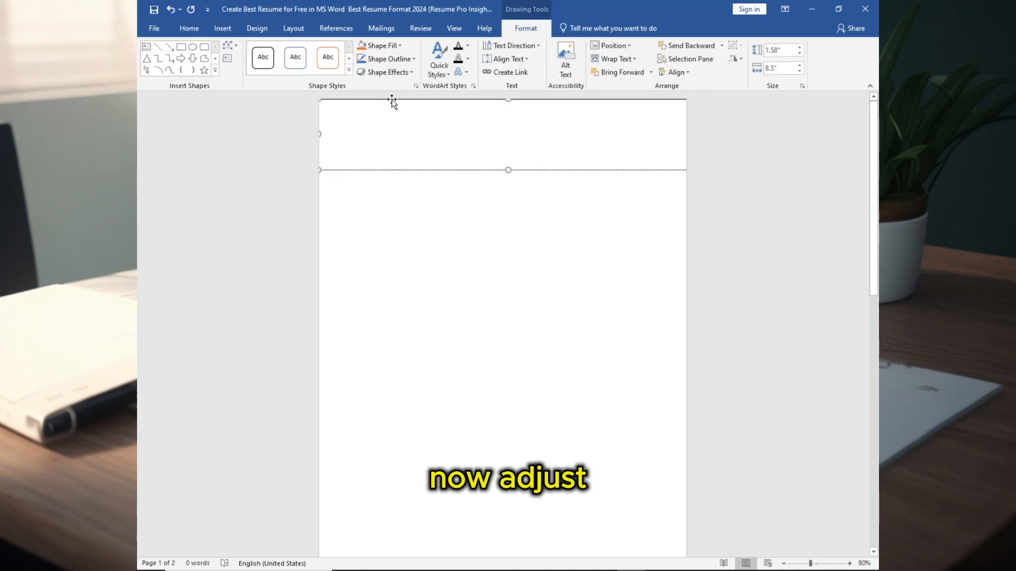
click(385, 46)
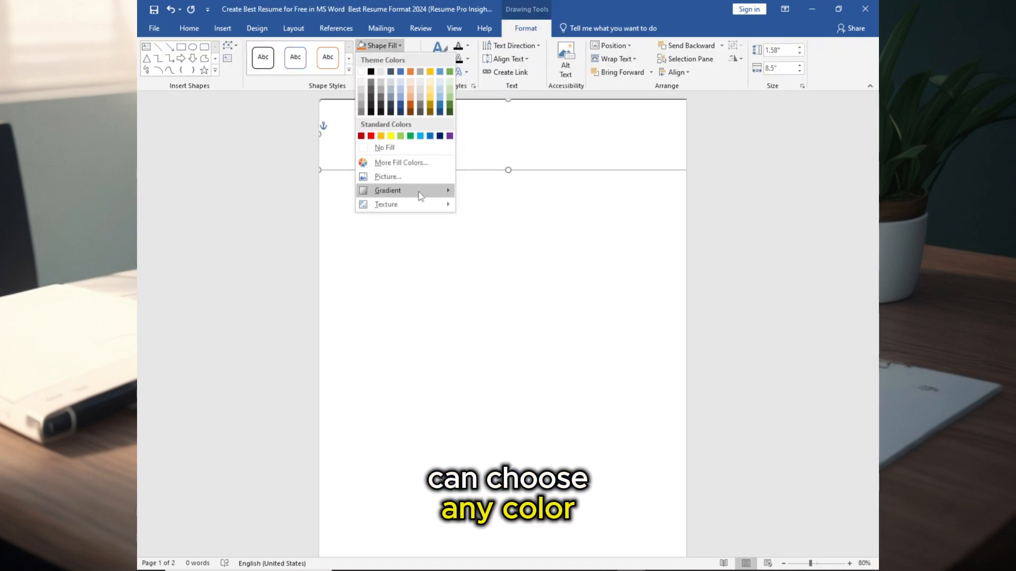
mouse_move(419, 194)
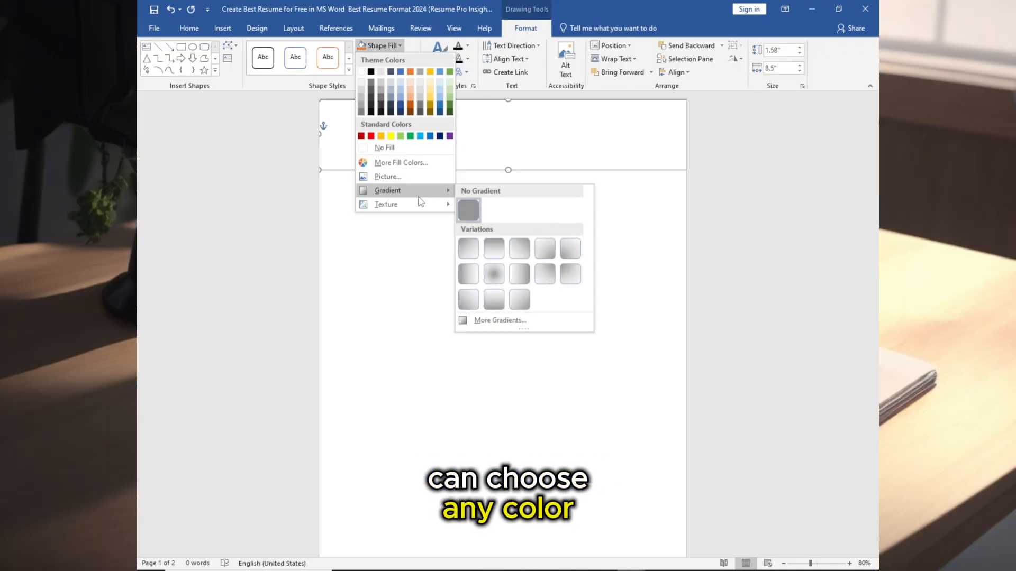
click(420, 162)
click(454, 201)
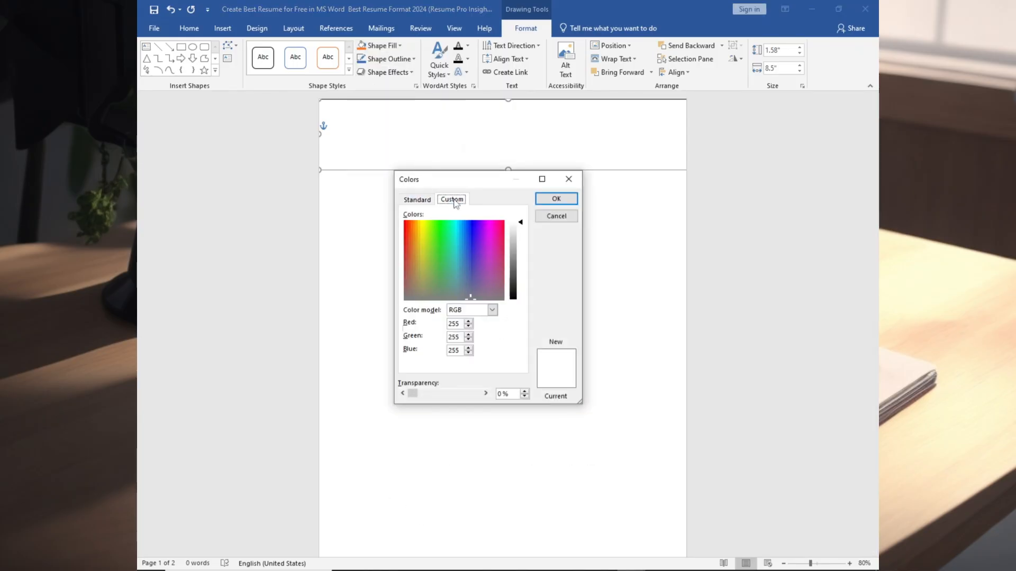
drag(460, 322, 435, 322)
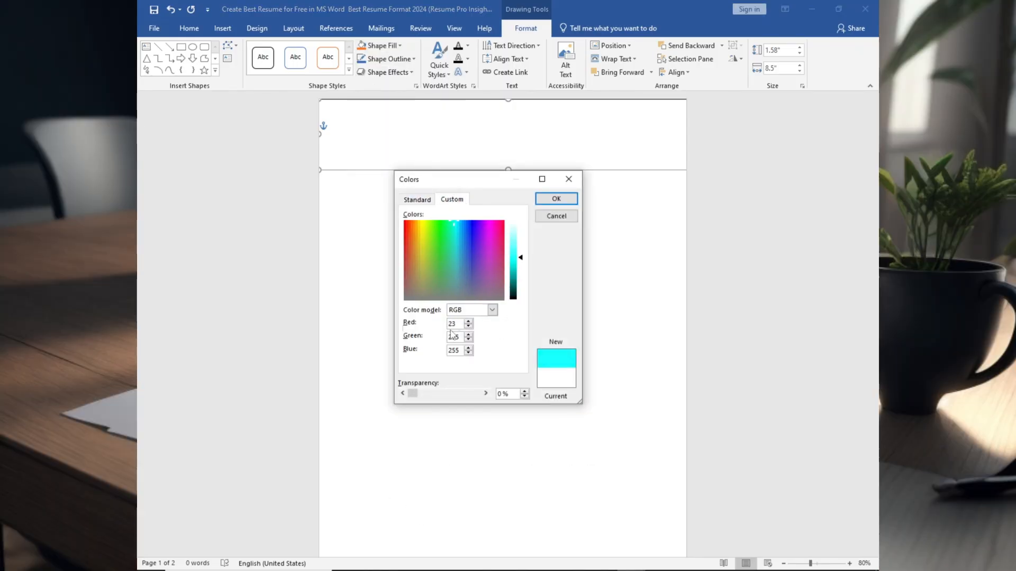
text(94)
key(Return)
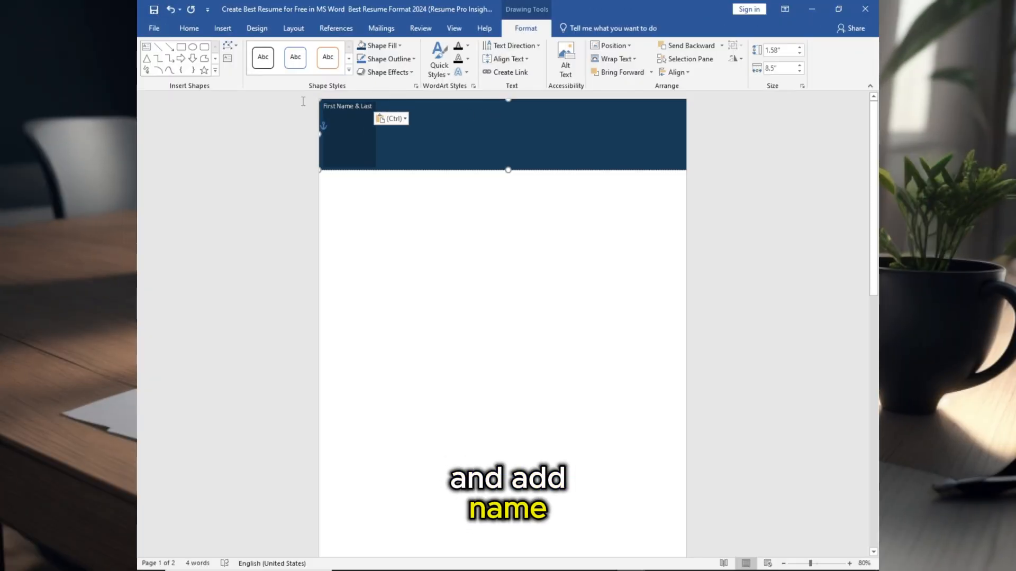
- Centre the 'First Name & Last' text in the header and set its size to 36
click(189, 28)
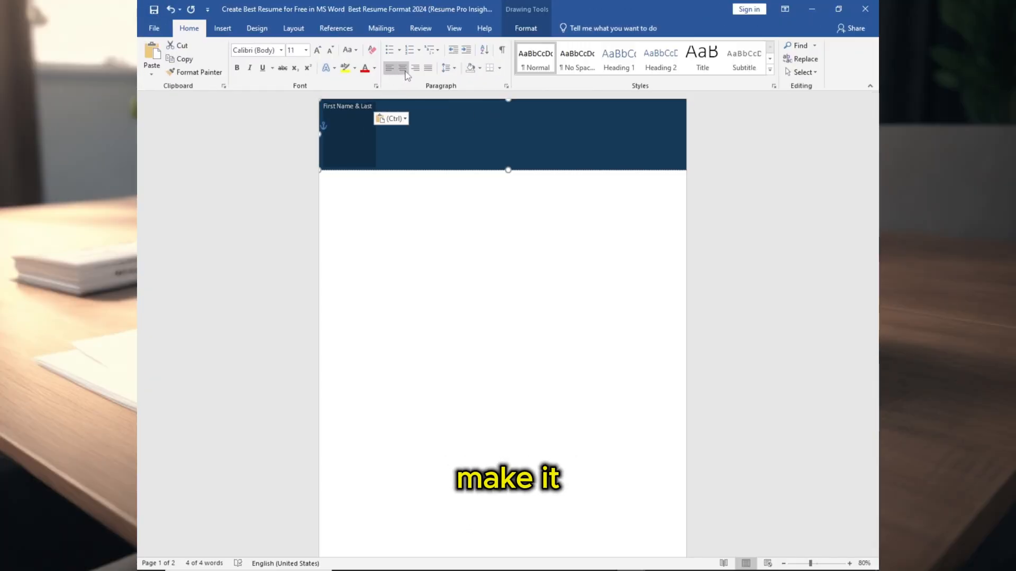
click(403, 69)
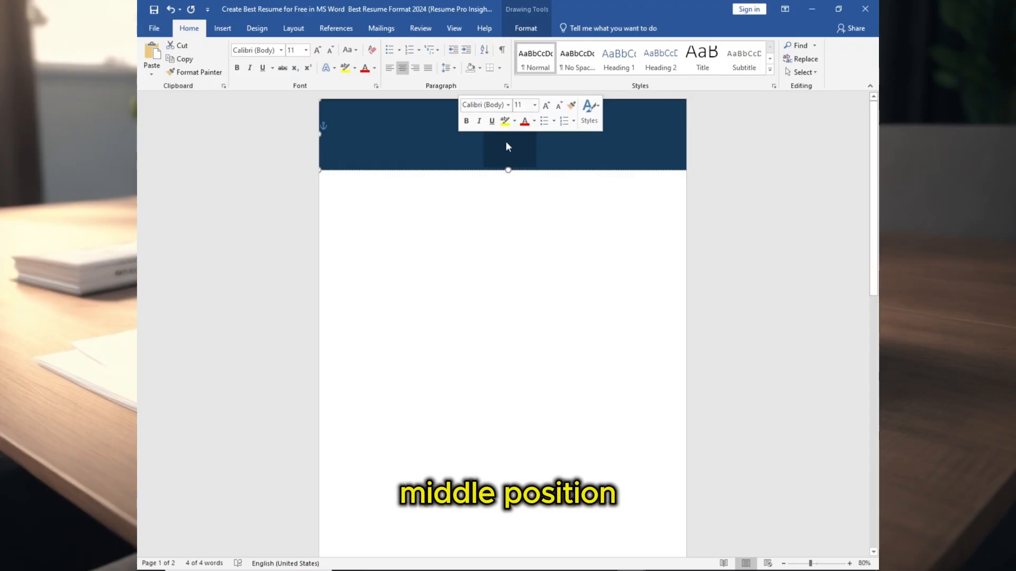
click(306, 49)
click(292, 207)
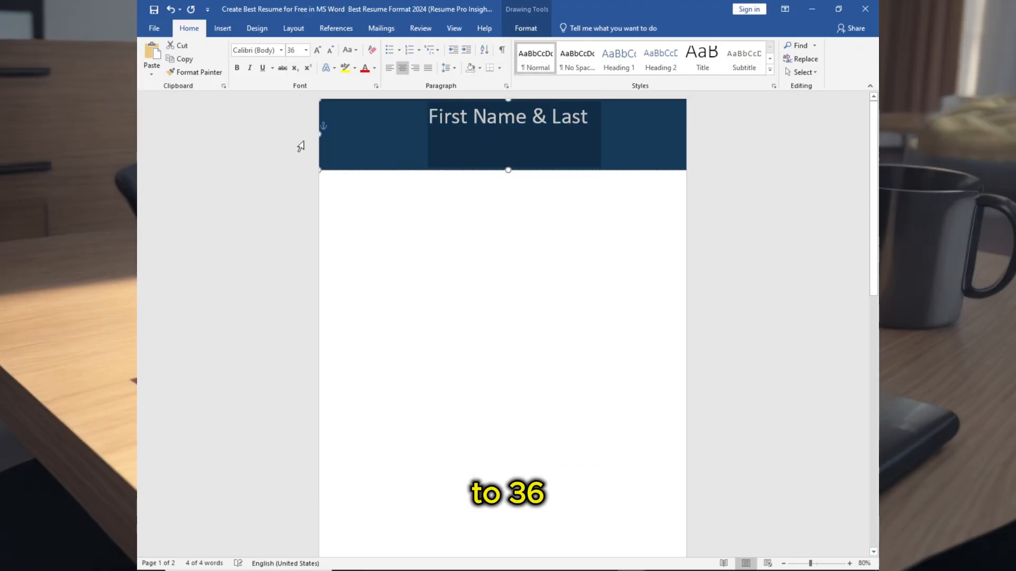
- Change the name's font to Times New Roman
click(281, 50)
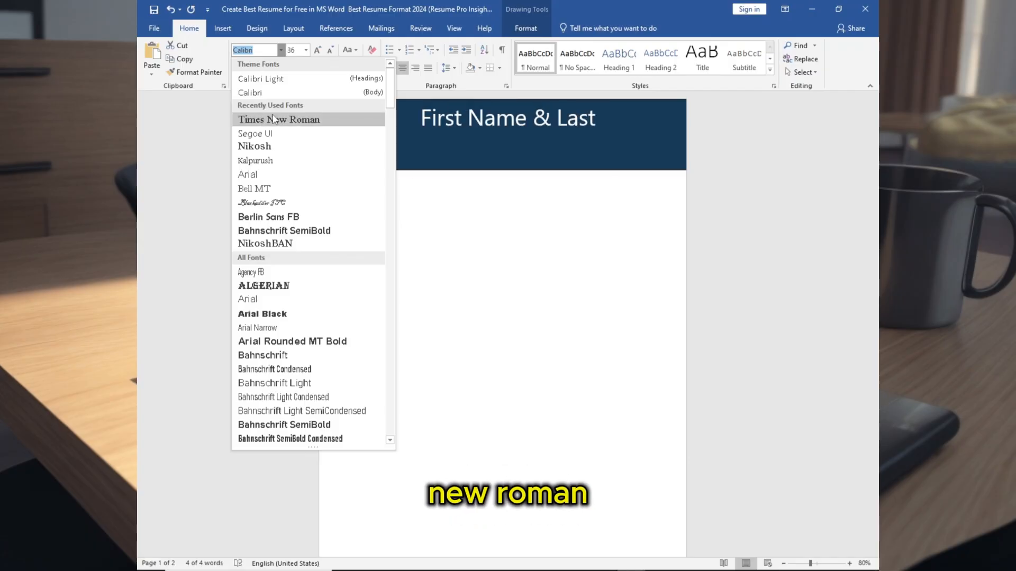
click(291, 120)
- Paste the 'Professional Title' line on a new line below the name
click(498, 135)
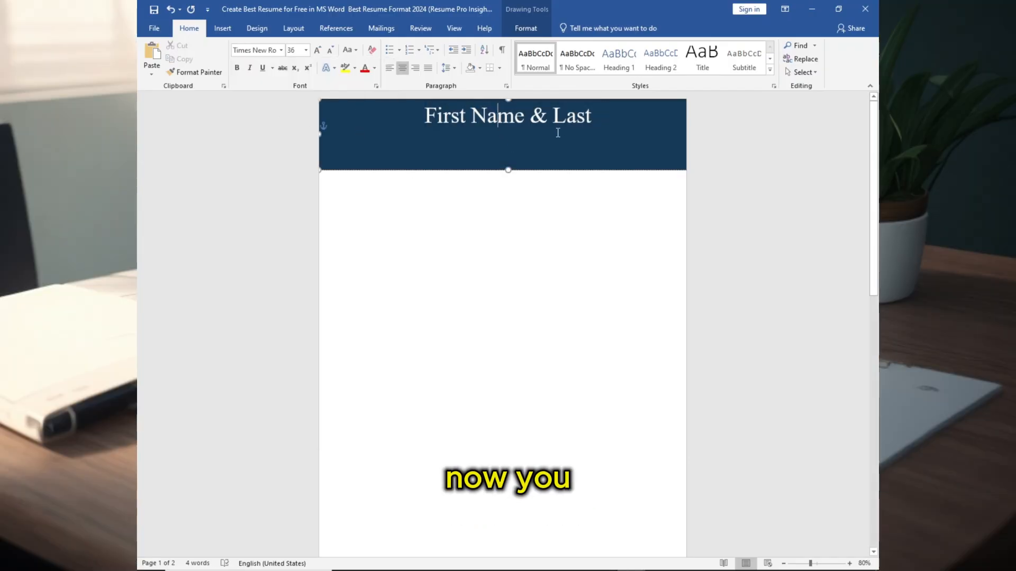
key(ctrl+z)
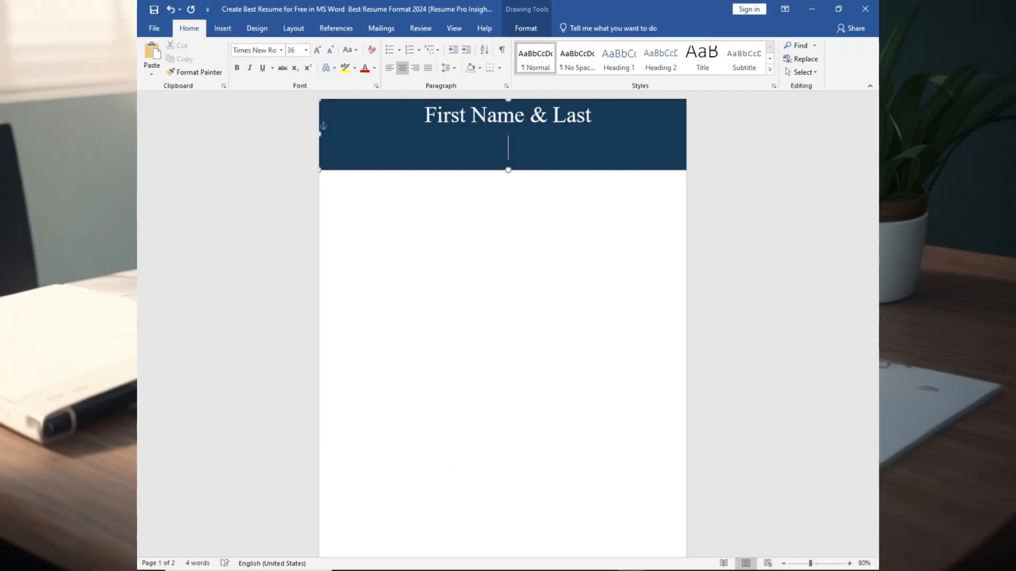
text(Professional Title)
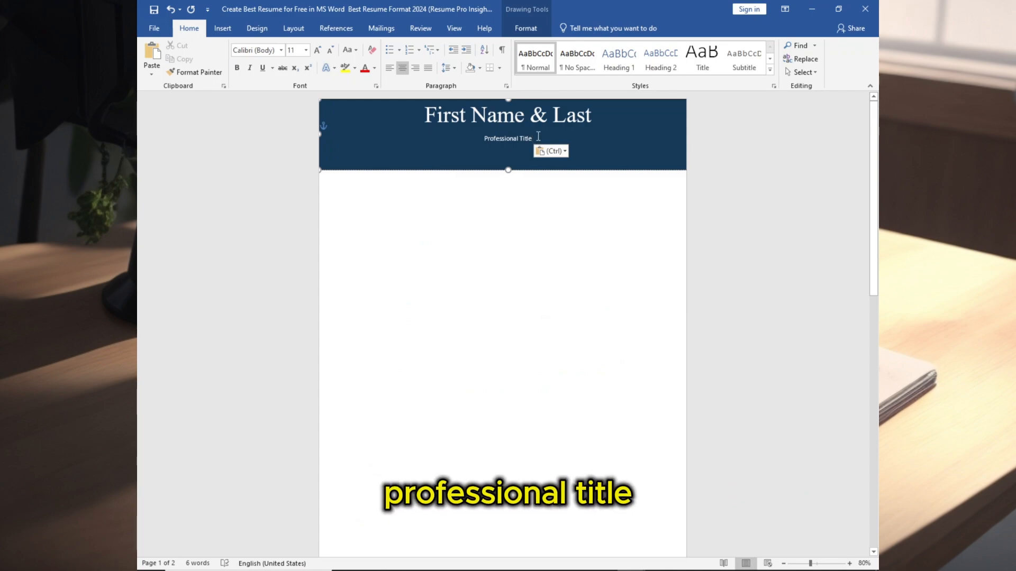
- Set the professional title to size 20 in Times New Roman
click(306, 50)
click(291, 147)
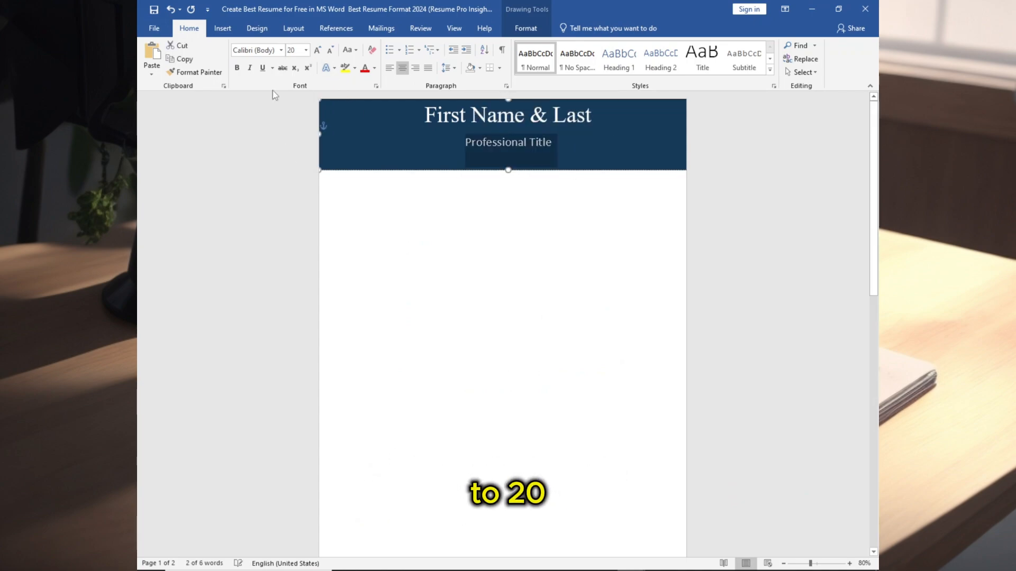
click(281, 49)
click(286, 120)
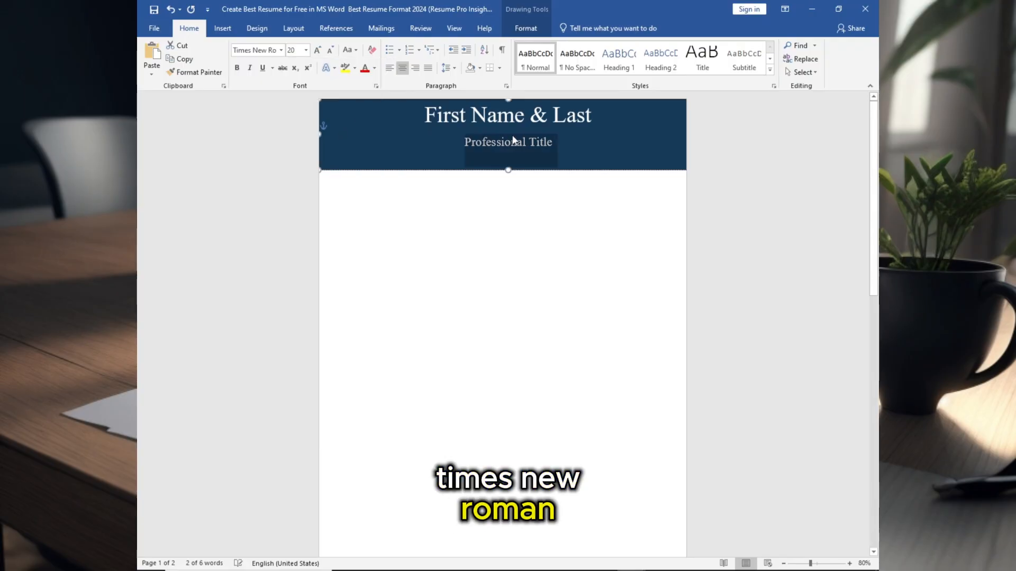
- Give the name and title text a gold preset gradient fill, moving a gradient stop to 53%
drag(556, 143, 426, 109)
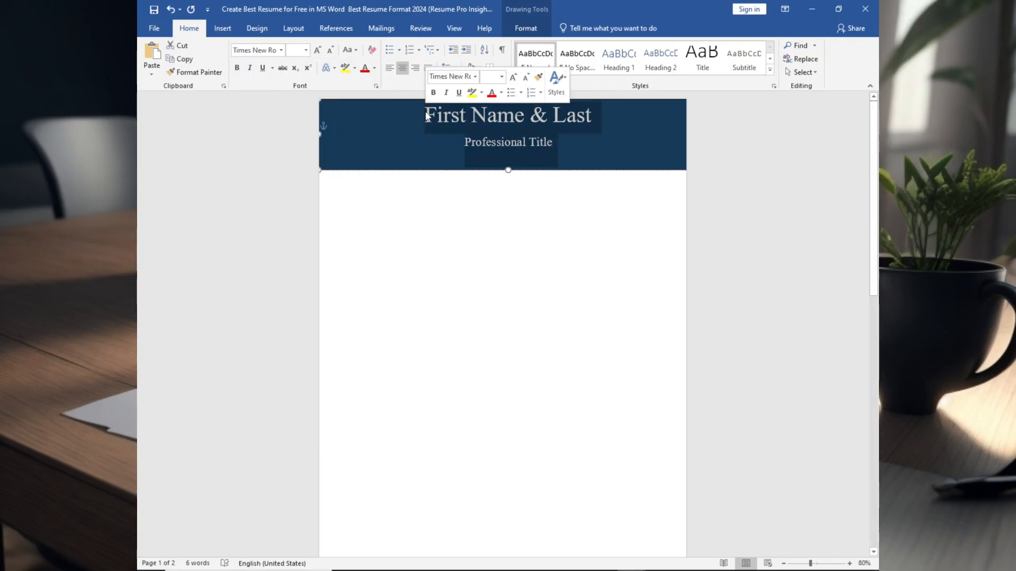
click(374, 68)
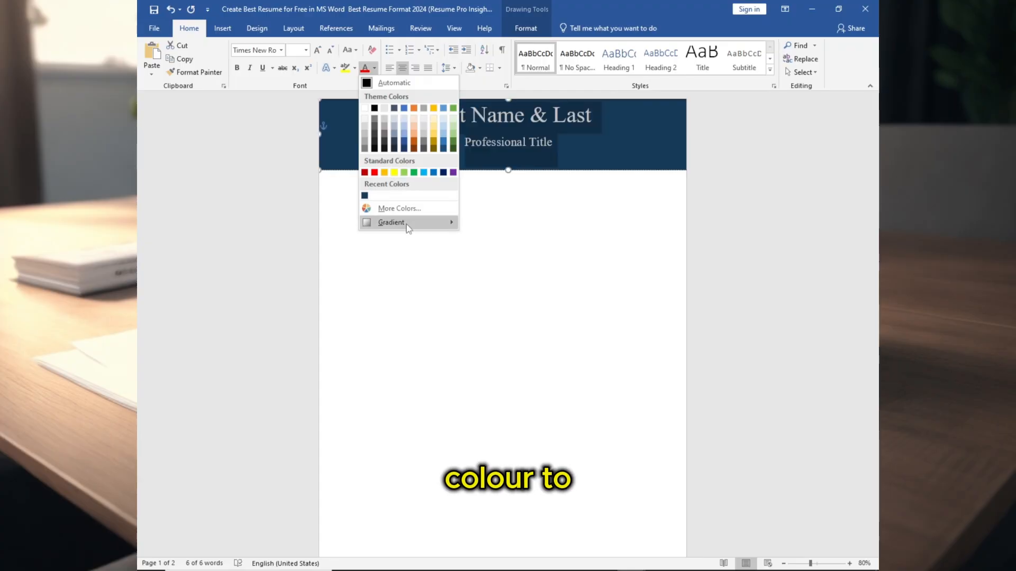
mouse_move(410, 227)
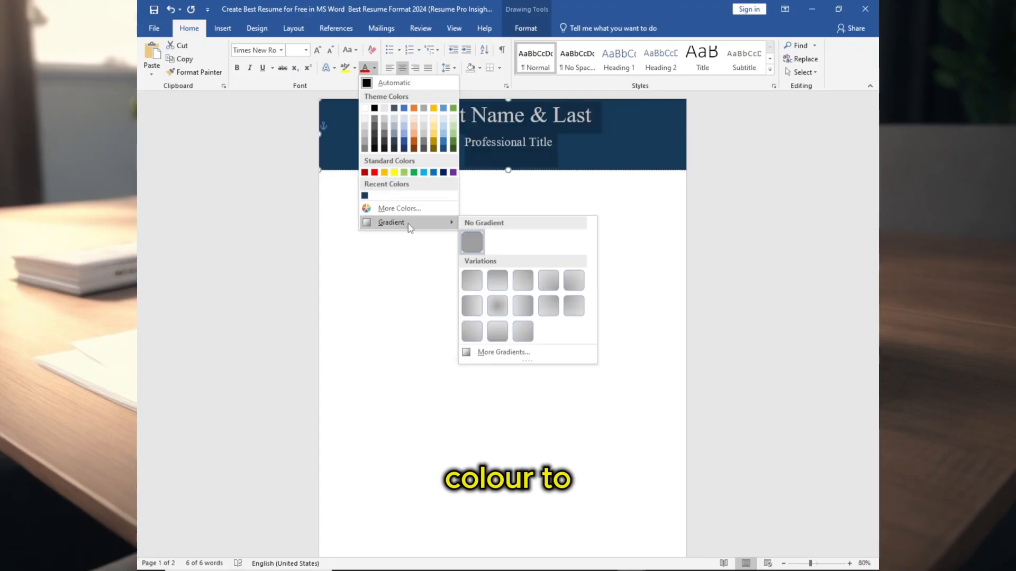
click(516, 353)
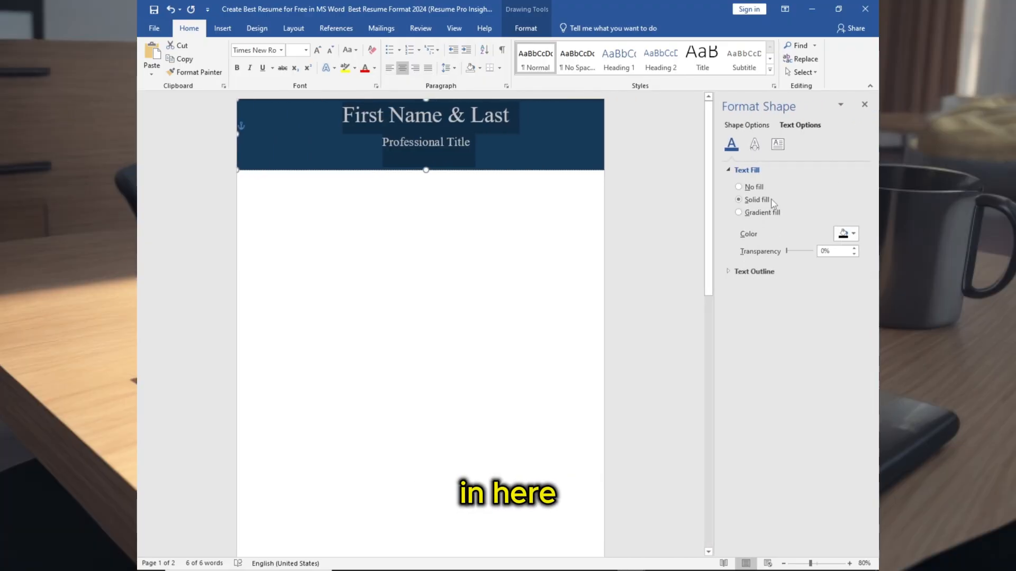
click(739, 213)
click(845, 233)
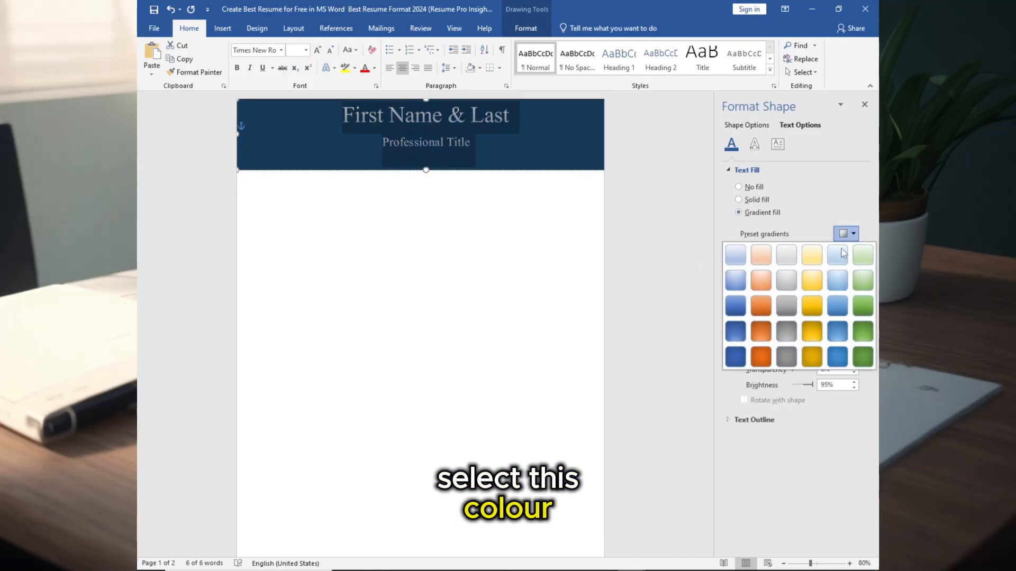
click(812, 306)
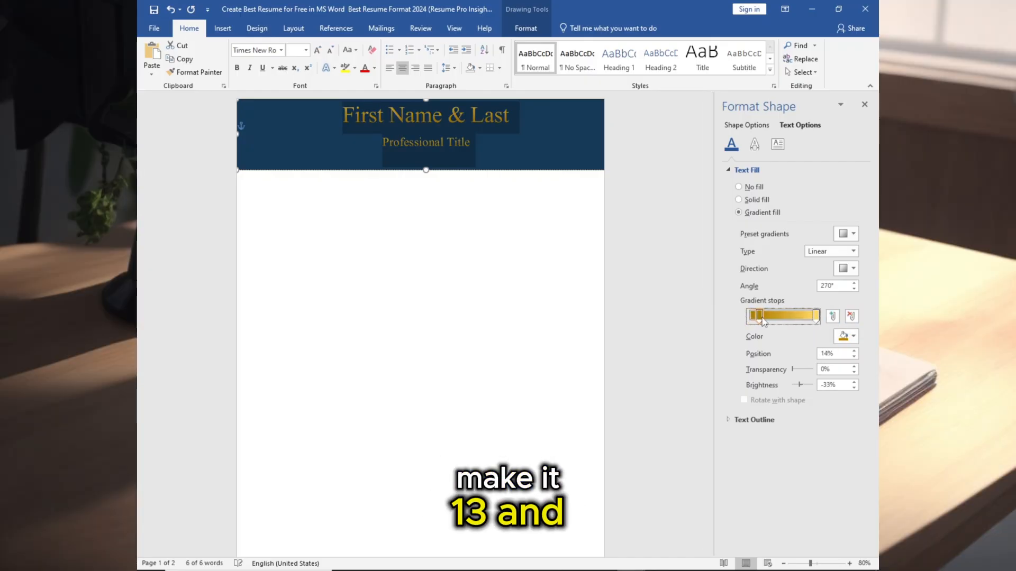
drag(814, 316, 796, 319)
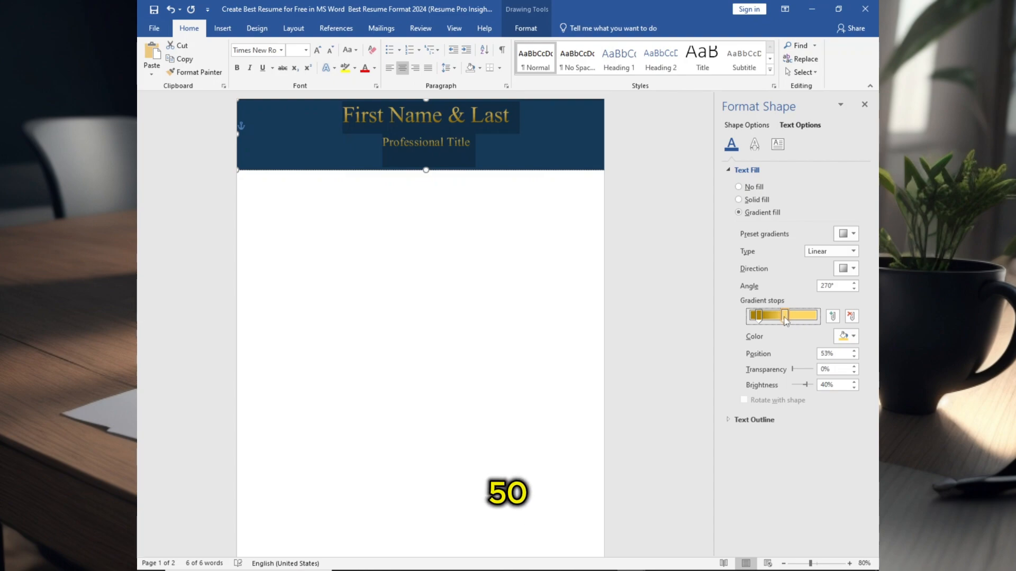
- Draw a short horizontal line along the bottom edge of the header box
click(580, 194)
click(222, 28)
click(252, 72)
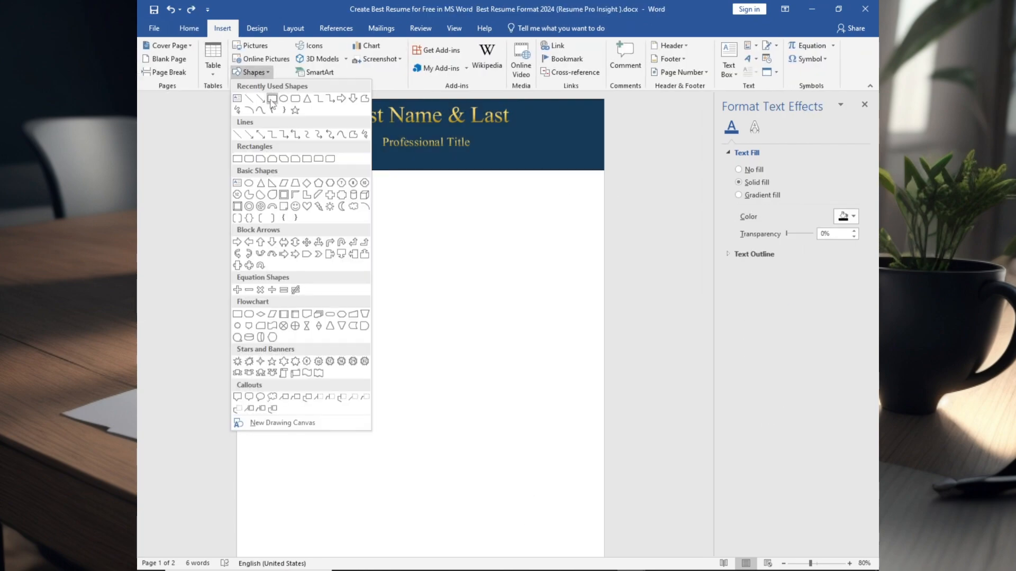
click(249, 99)
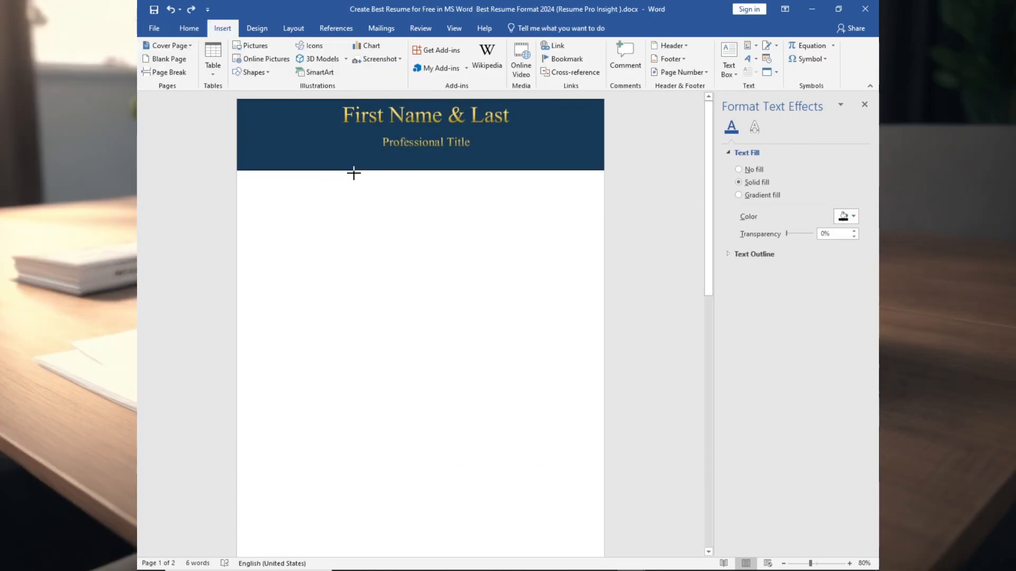
drag(237, 170, 363, 170)
click(779, 69)
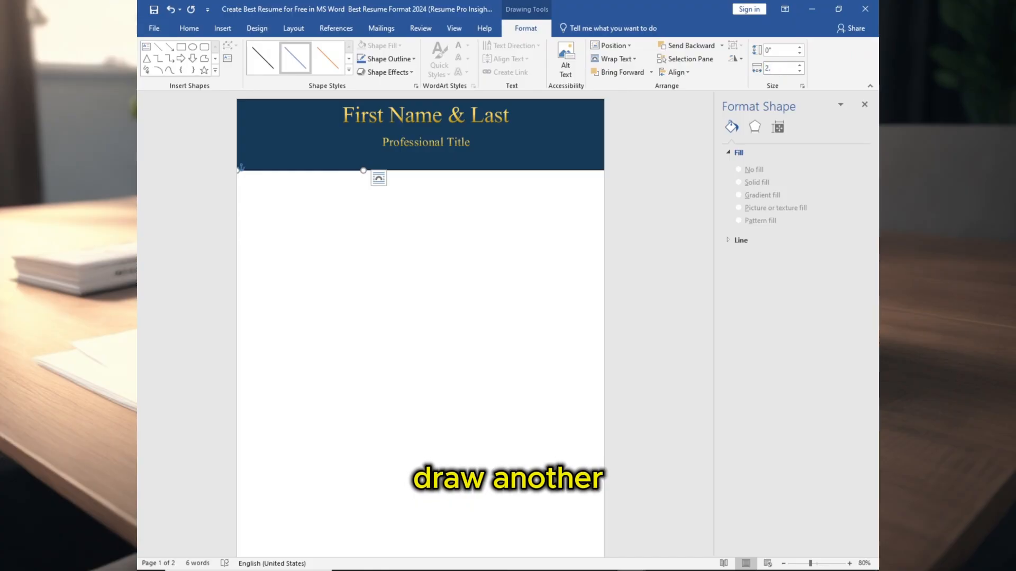
click(324, 184)
- Draw a vertical line about 10.09" tall down the page as a column divider
click(223, 28)
click(250, 73)
click(250, 99)
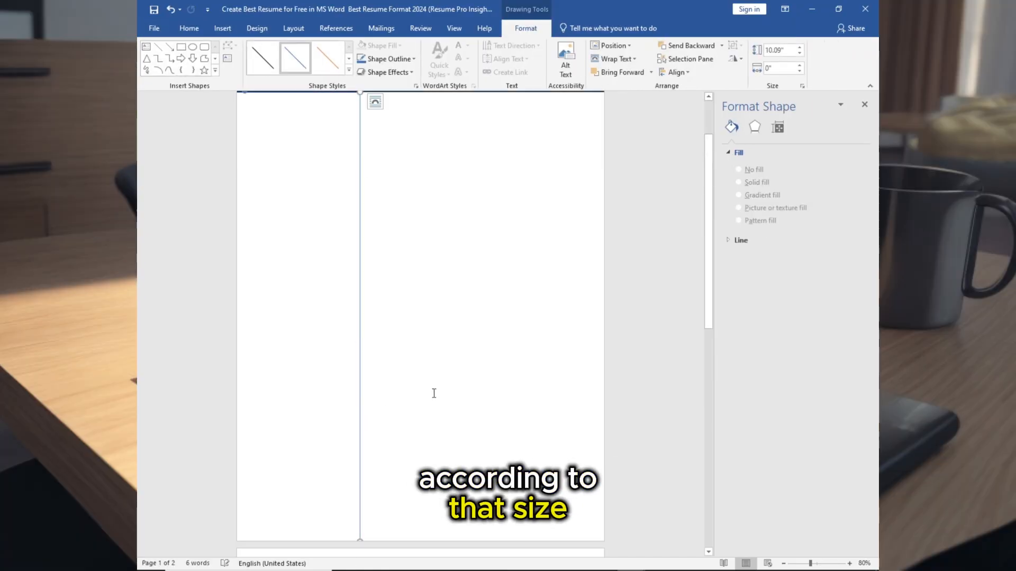
scroll(402, 549, up, 5)
- Set the vertical line's outline colour to White, Background 1, Darker 15%
click(392, 59)
click(392, 59)
click(392, 59)
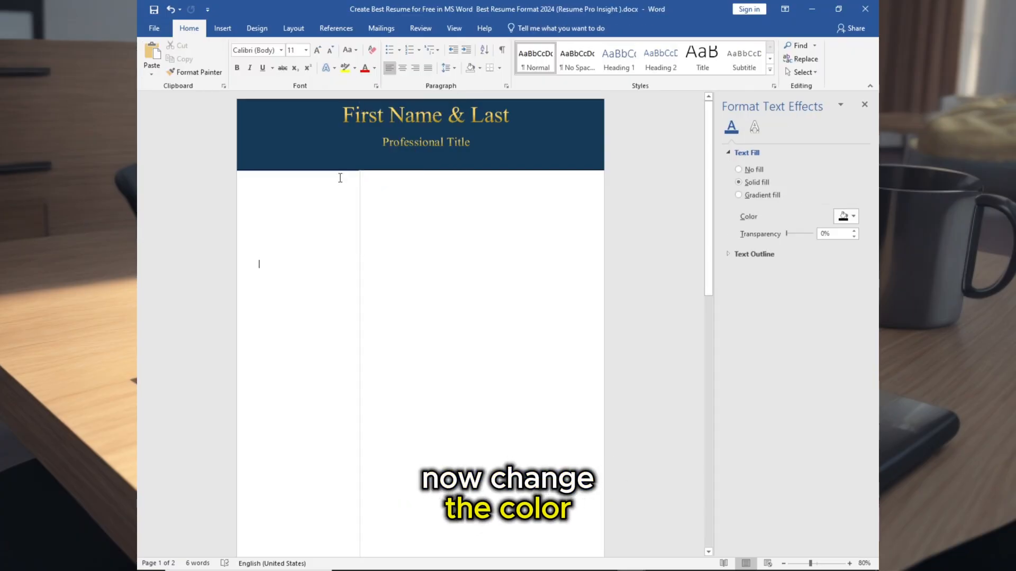
click(277, 171)
click(428, 229)
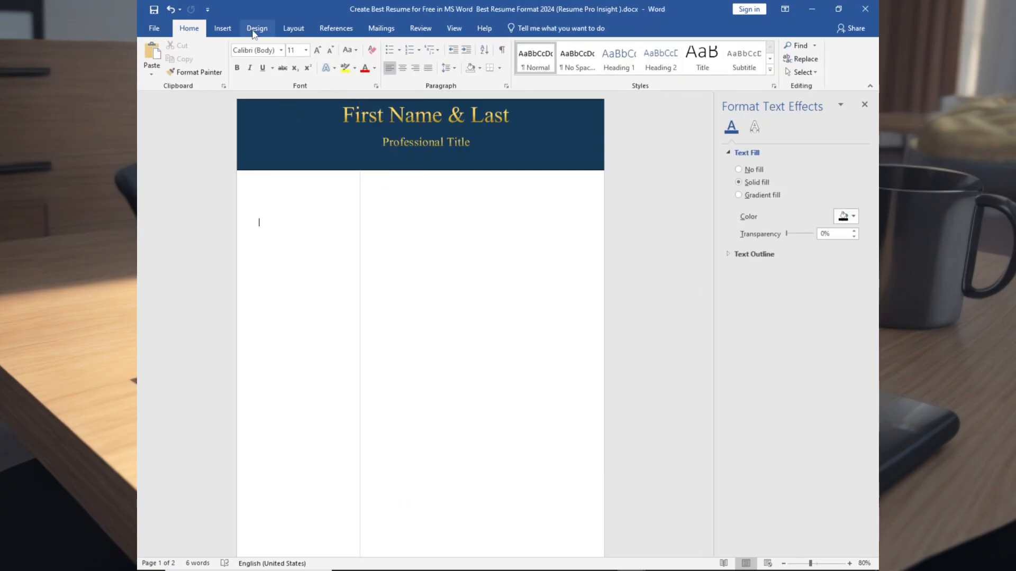
- Draw another text box in the right column just below the header
click(227, 29)
click(266, 77)
click(239, 96)
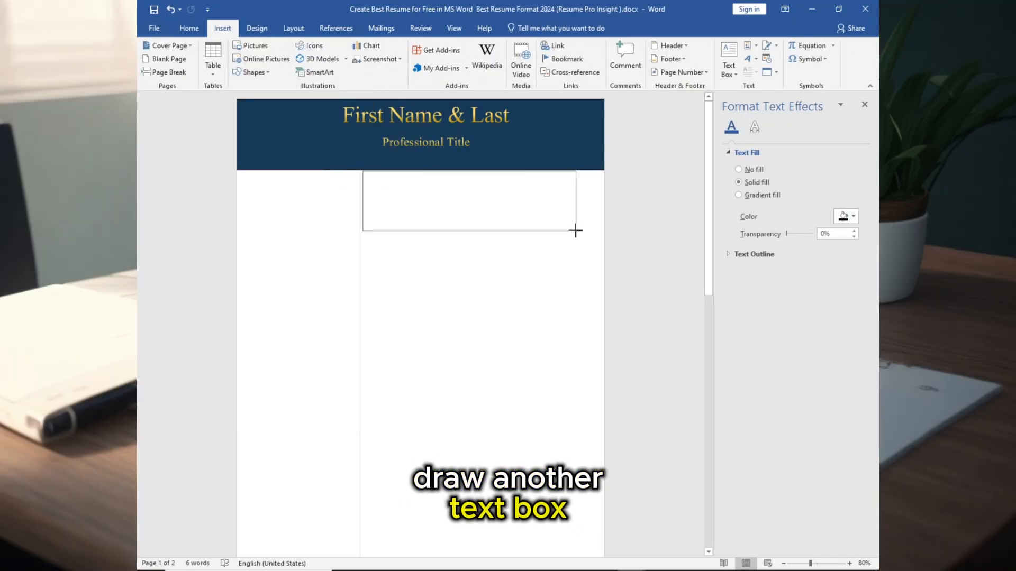
- Widen the new right-column text box to about 4.94" and remove its outline
drag(575, 231, 582, 233)
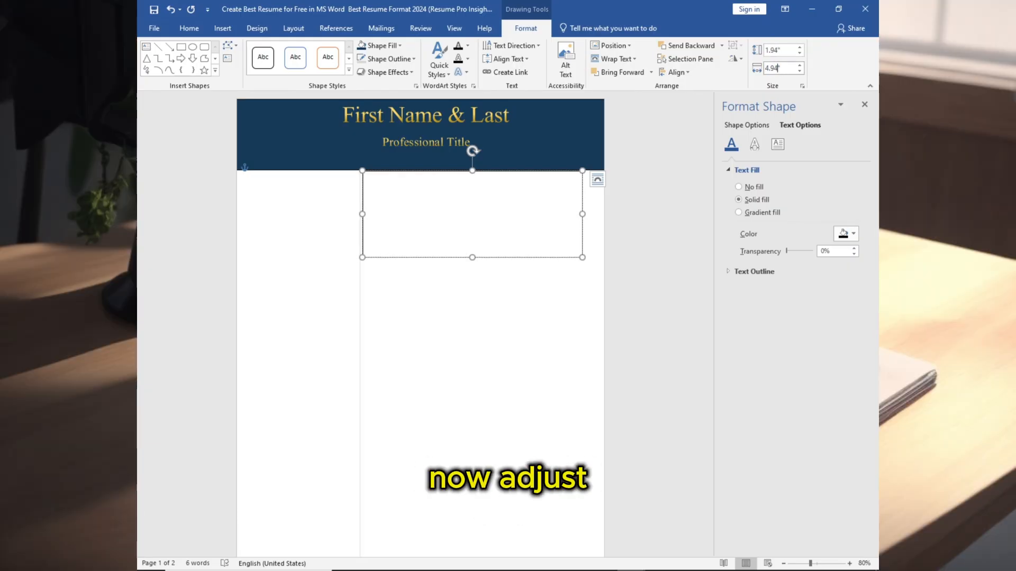
key(Left)
click(501, 374)
click(514, 170)
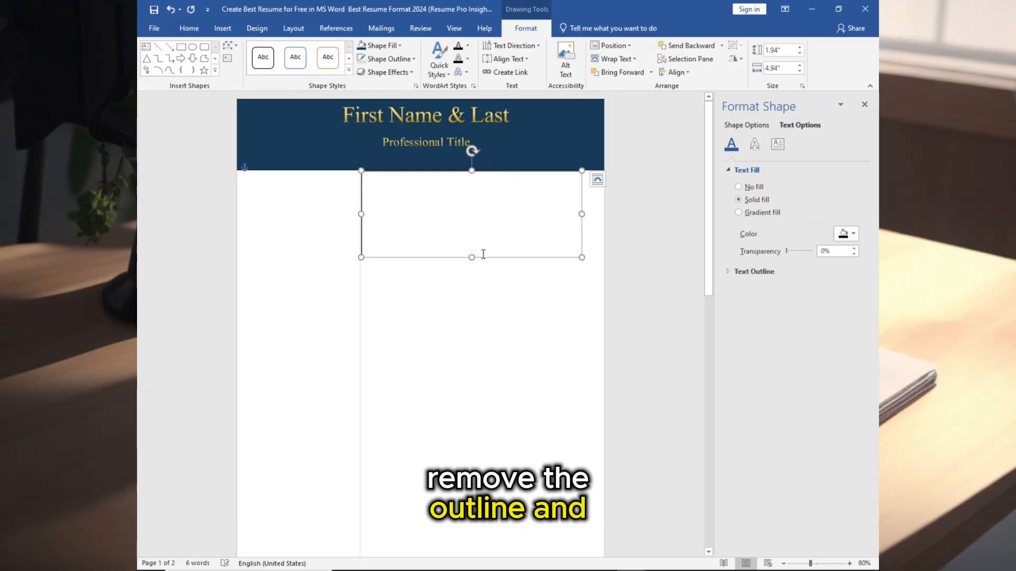
click(414, 59)
click(394, 183)
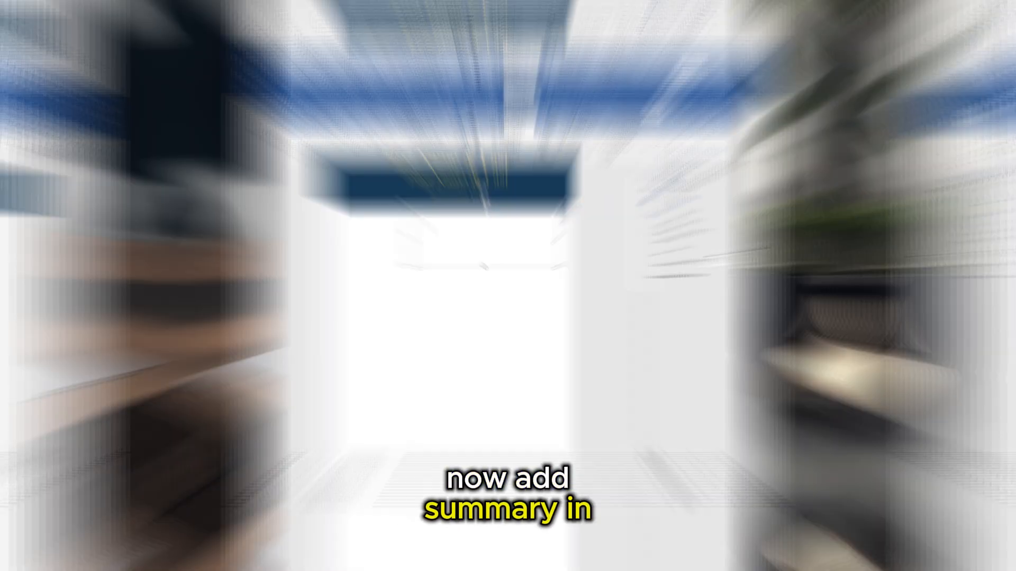
- Paste the summary and achievements text into the box and format the 'Summary:' heading as 16 pt bold
text(Summary: Lorem ipsum dolor sit amet, consectetur adipiscing elit dui. Vestibulum sit amet quam rhoncus, egestas dui eget, malesuada justo. Ut aliquam auguer honcus egestas, amet quam rhoncus, egestas dui honcus.  Signature Achievement:  Top Highlighting Achievement A Top Highlighting Achievement B Top Highlighting Achievement C)
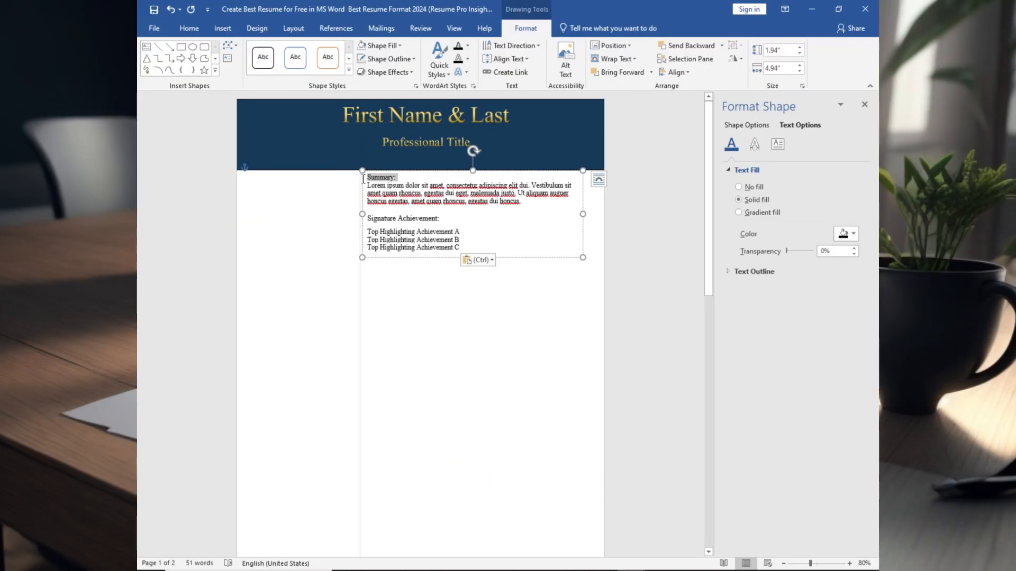
double_click(363, 179)
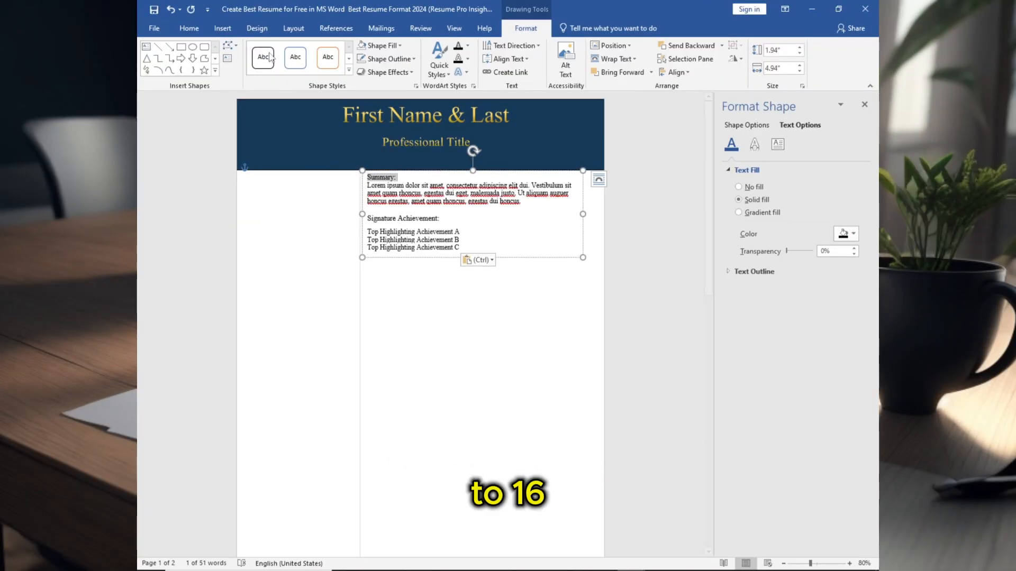
click(197, 30)
click(305, 49)
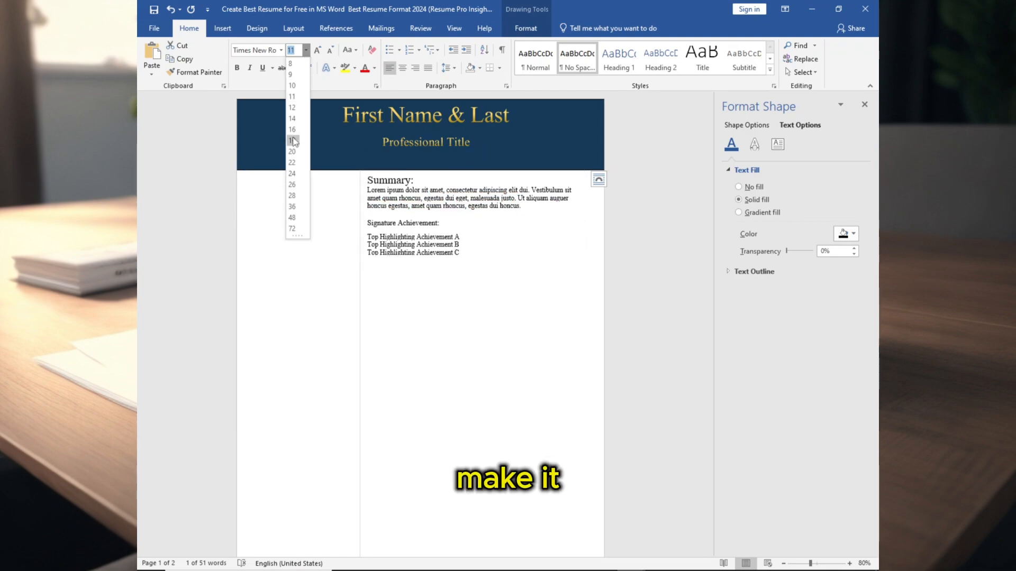
click(293, 130)
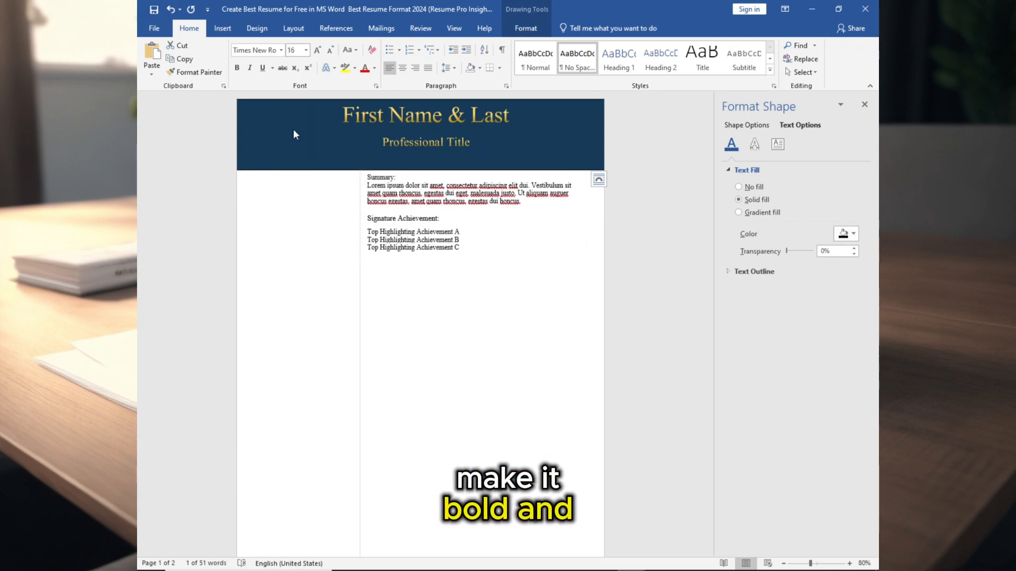
click(238, 68)
- Bold the 'Signature Achievement:' heading and give the three achievement lines blue arrow bullets
drag(386, 214, 366, 223)
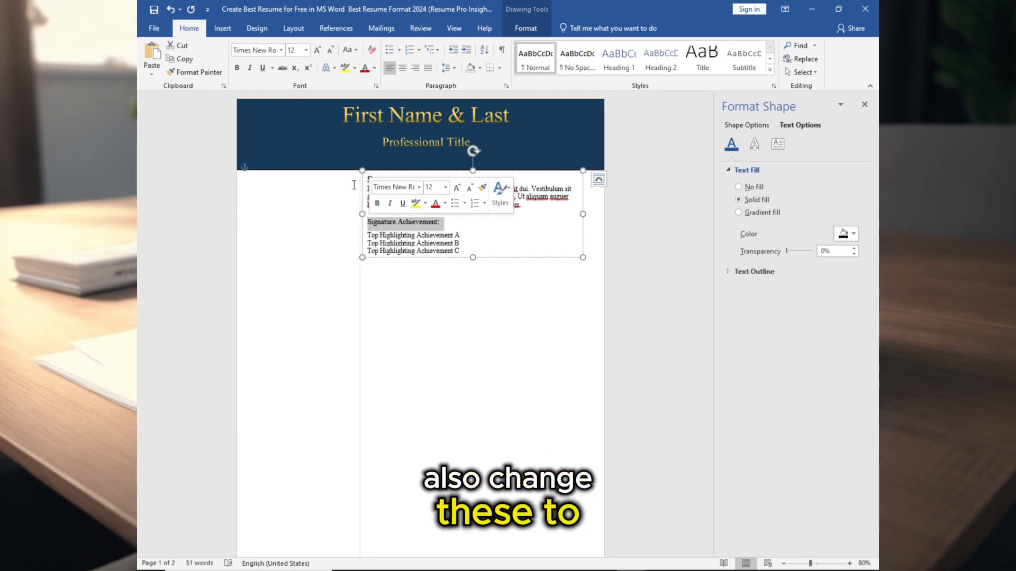
click(240, 69)
click(458, 251)
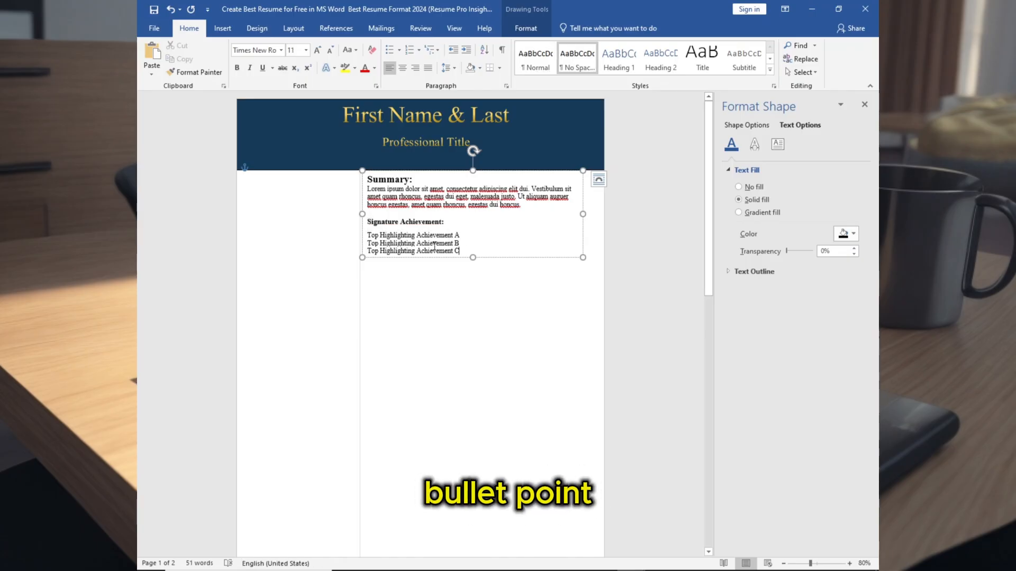
click(399, 49)
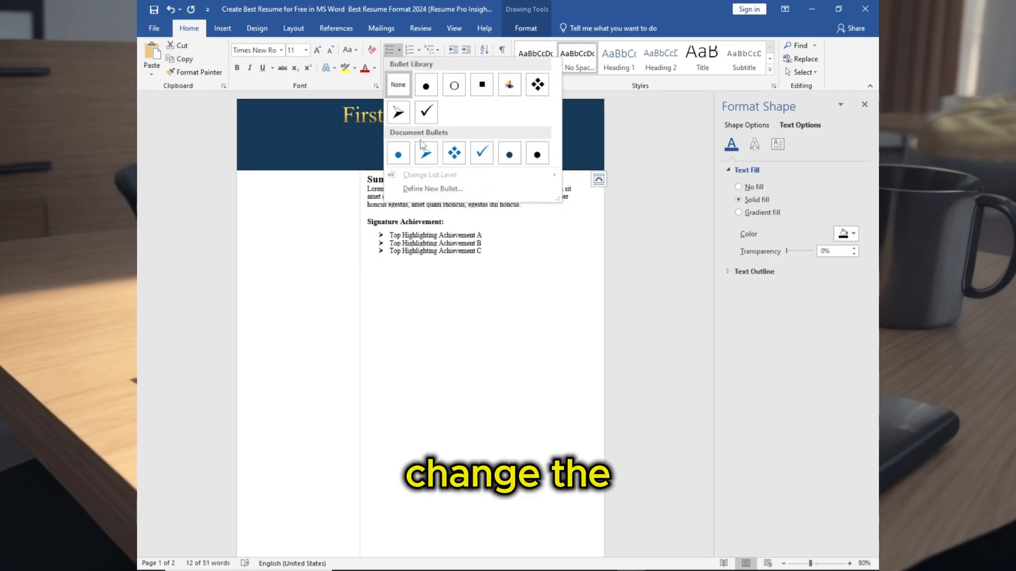
click(426, 153)
- Colour the 'Signature Achievement:' heading gold and the 'Summary:' heading with the recent navy colour
click(418, 221)
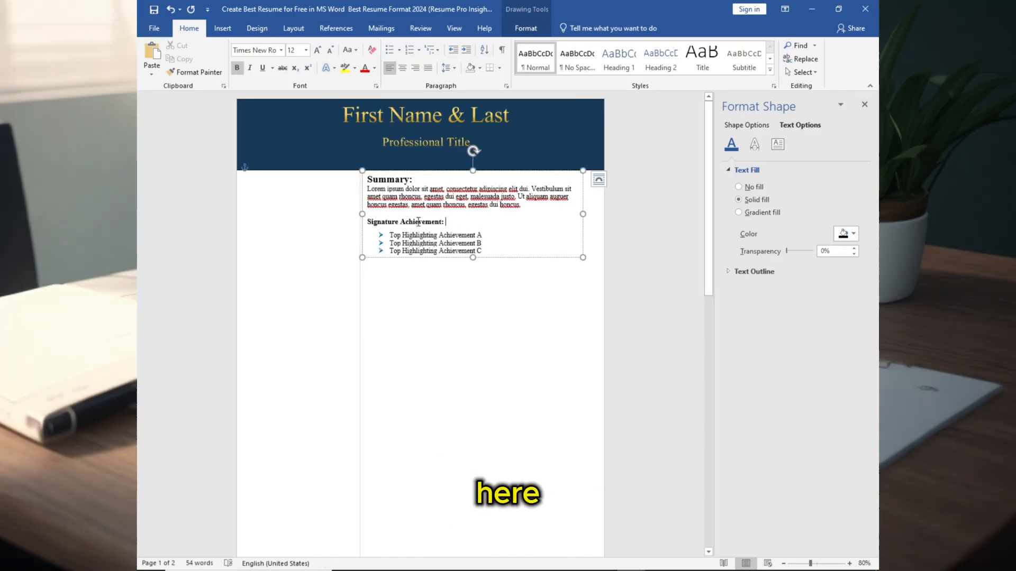
click(374, 67)
click(433, 142)
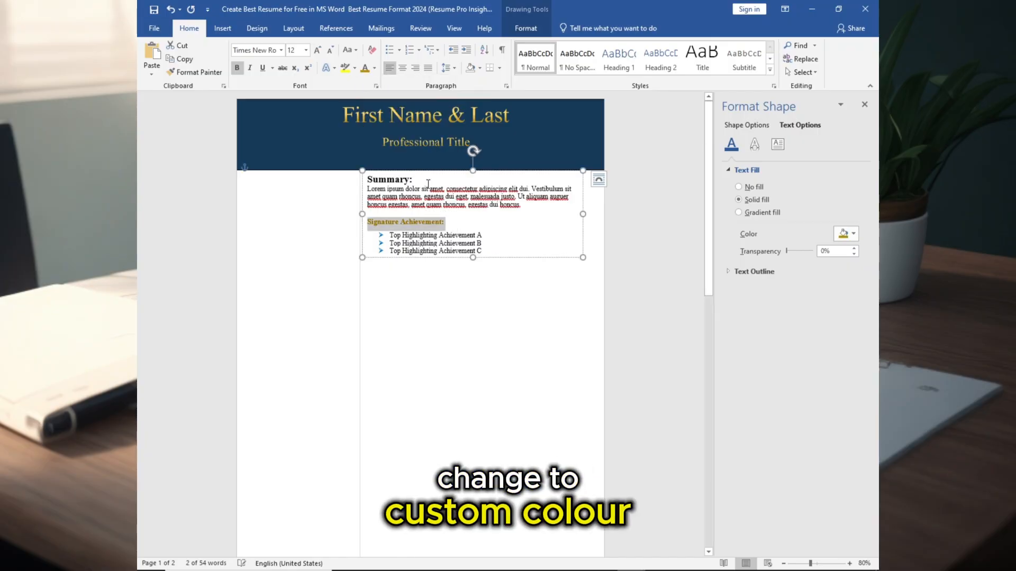
click(421, 188)
click(374, 67)
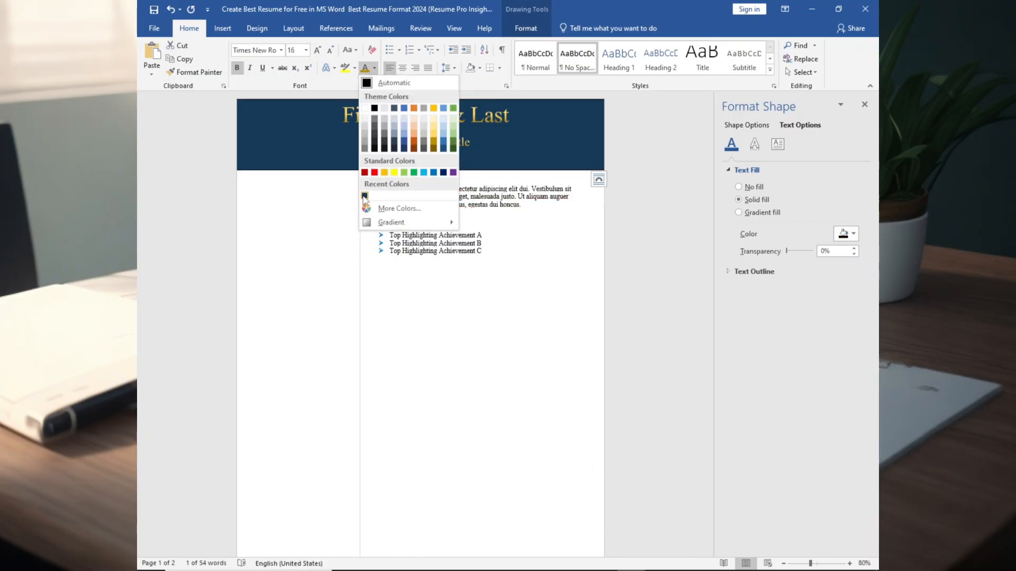
click(365, 196)
click(432, 194)
click(340, 190)
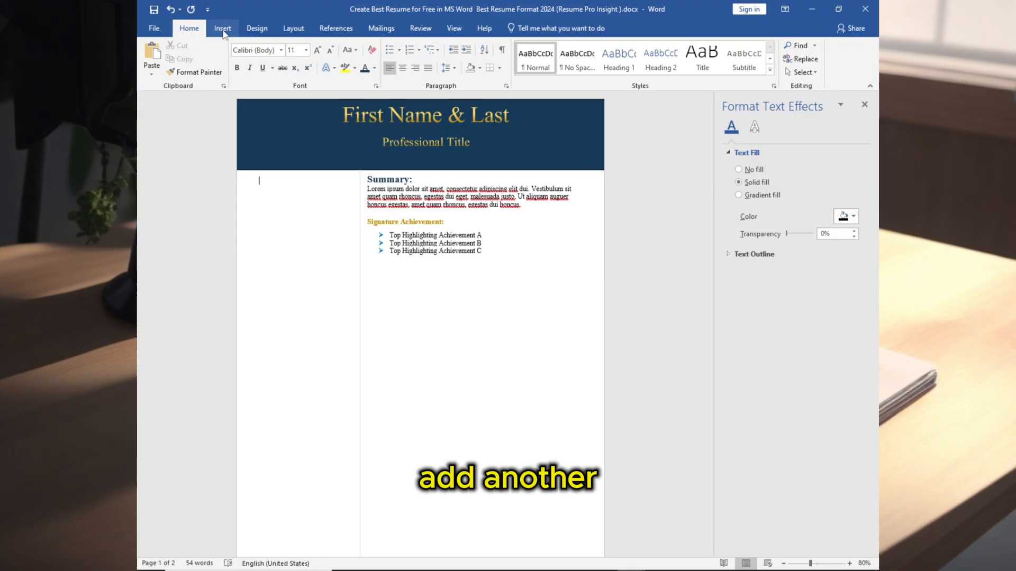
- Draw a text box about 1.77" by 1.87" in the left column just below the header
click(222, 29)
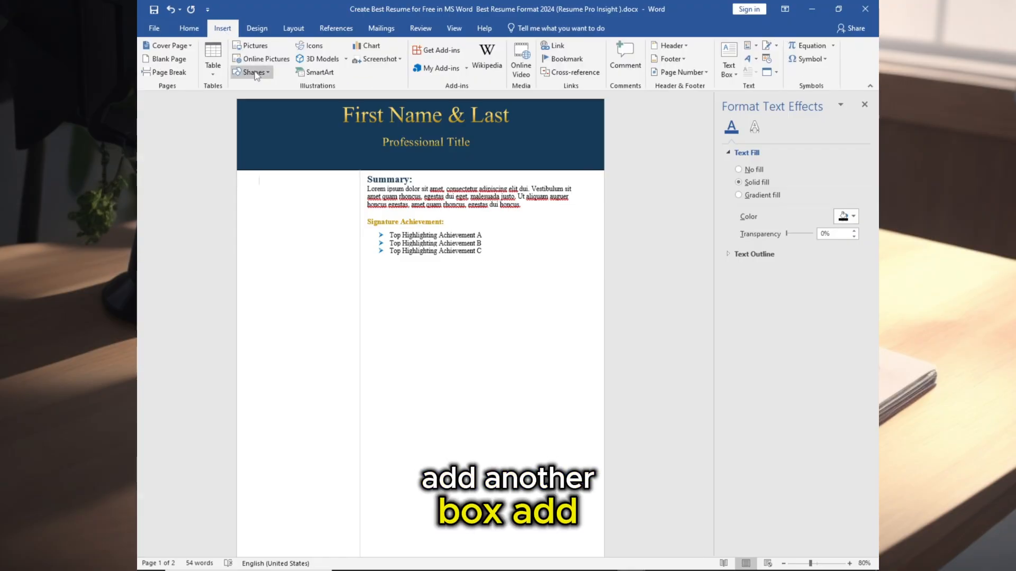
click(254, 72)
click(242, 100)
drag(272, 179, 356, 257)
click(310, 187)
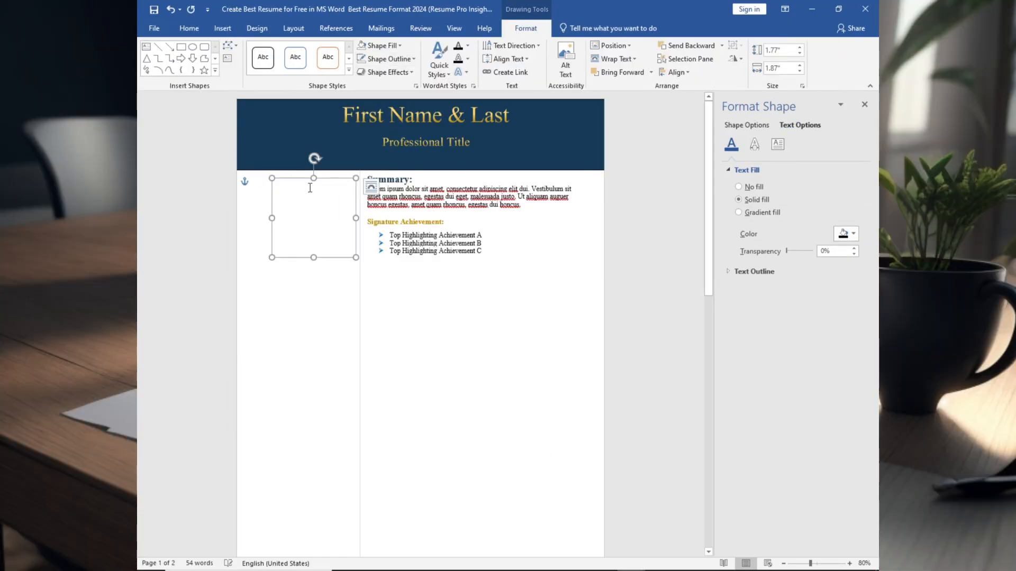
- Add the contact field labels to the left box, make them bold, and nudge the box's left edge outward
drag(299, 178, 345, 251)
click(377, 189)
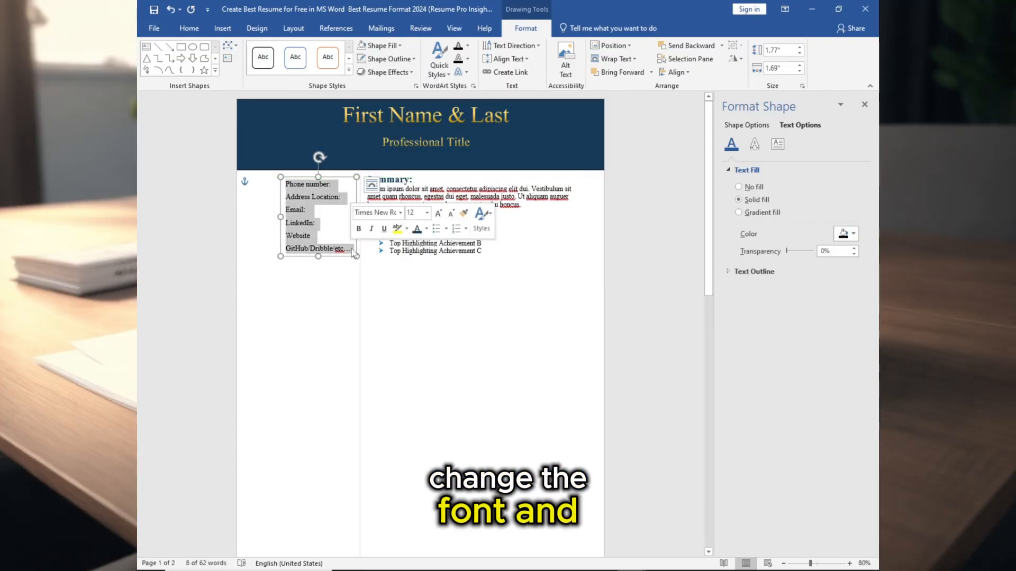
click(188, 28)
click(281, 50)
click(276, 122)
click(237, 68)
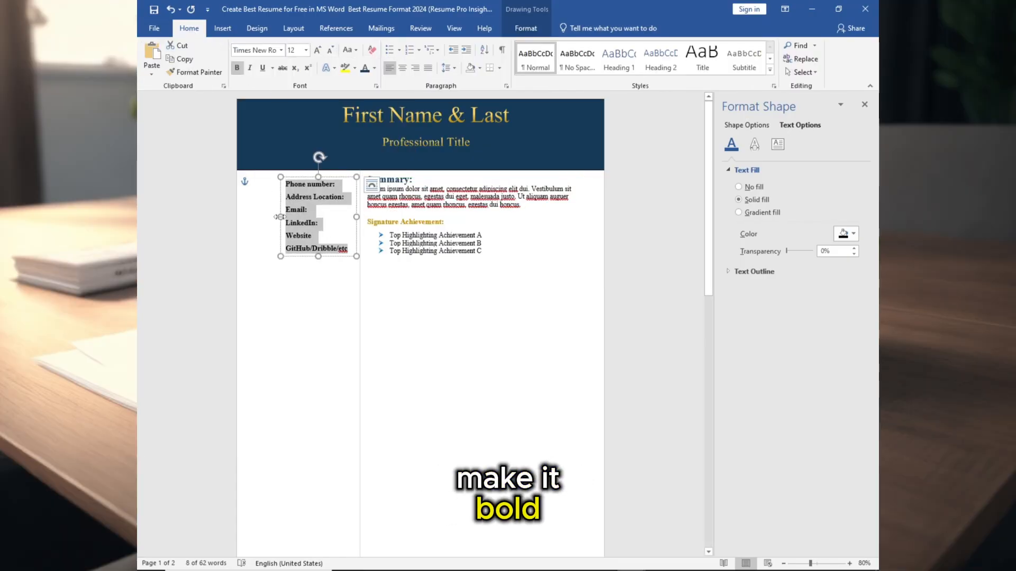
drag(282, 217, 276, 216)
click(305, 275)
scroll(291, 254, down, 2)
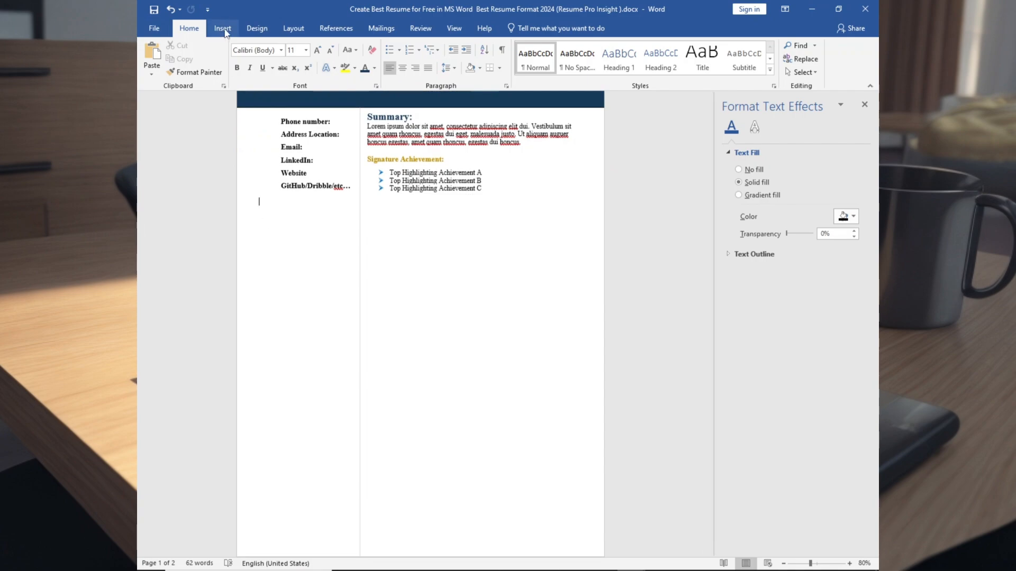
- Insert the six contact icon images from the icons folder below the contact labels
click(223, 30)
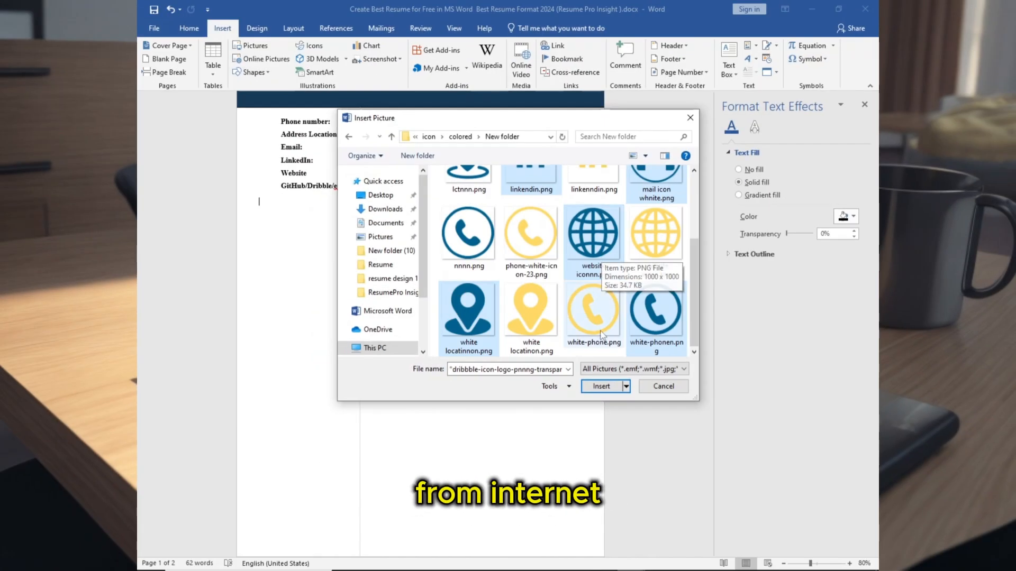
click(601, 388)
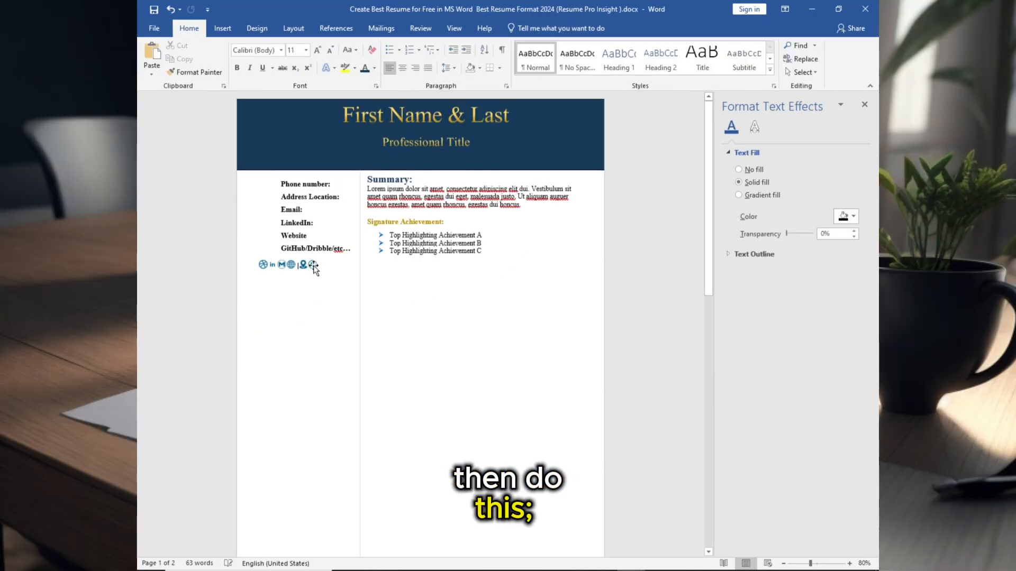
click(313, 266)
scroll(313, 265, up, 4)
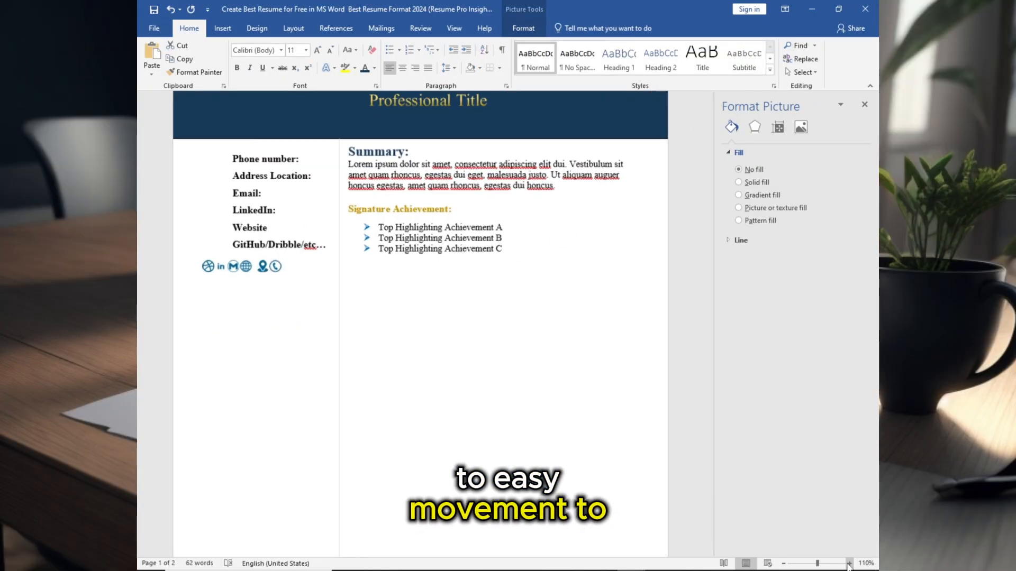
- Change the text wrapping of each of the six contact icons so they can be moved freely
double_click(267, 269)
right_click(268, 271)
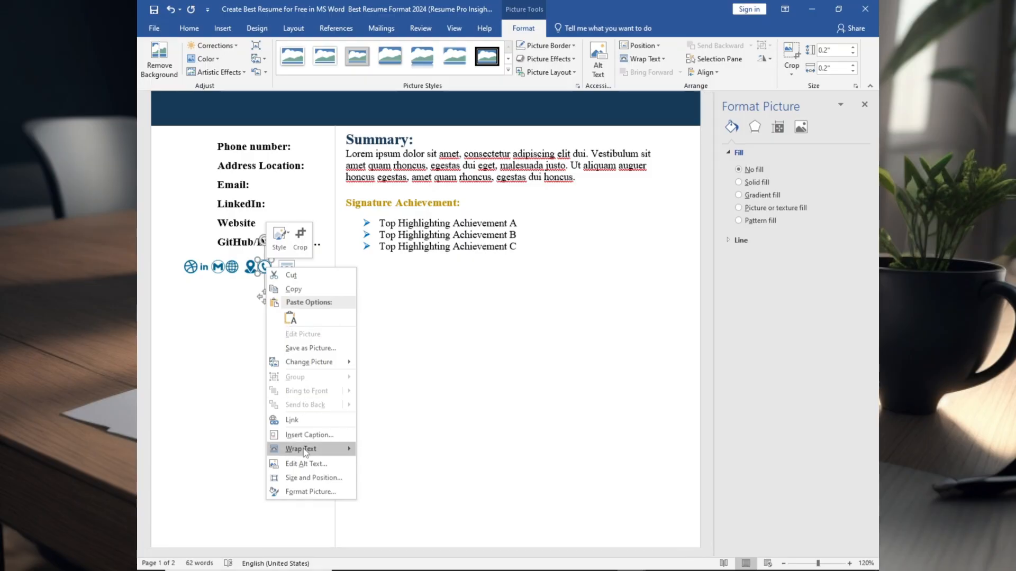
mouse_move(283, 451)
click(393, 491)
right_click(250, 269)
click(380, 488)
right_click(231, 268)
click(361, 488)
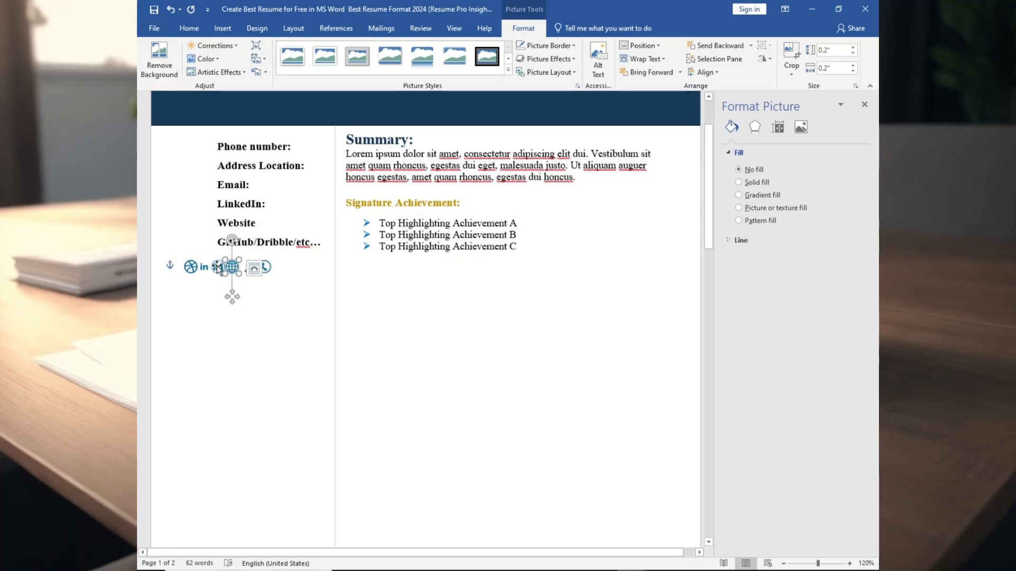
right_click(218, 268)
click(348, 488)
click(204, 270)
right_click(205, 268)
click(334, 487)
right_click(190, 268)
click(320, 488)
- Move each contact icon beside its matching contact label in the left column
triple_click(850, 564)
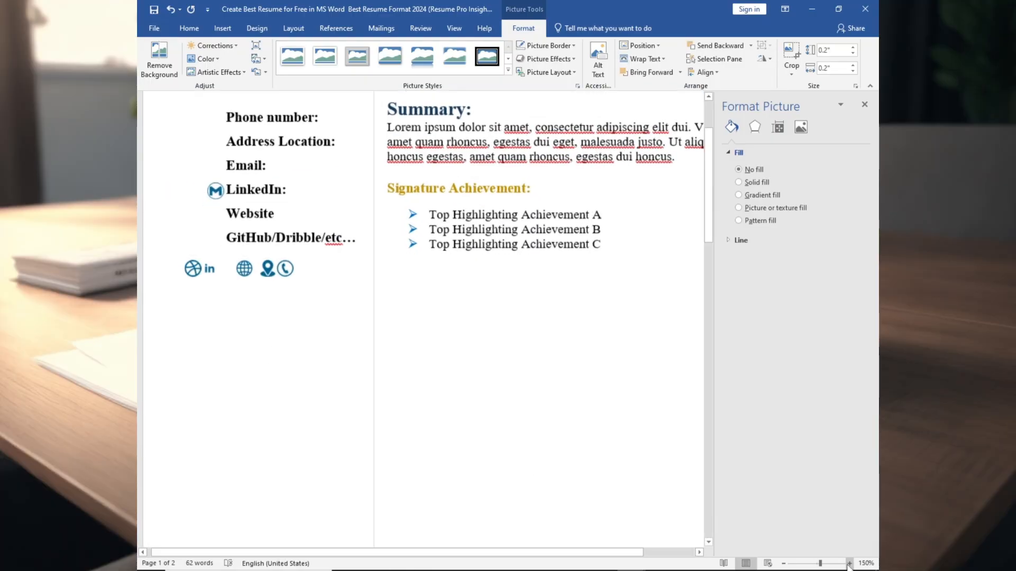
click(849, 564)
scroll(370, 328, up, 2)
drag(308, 395, 227, 258)
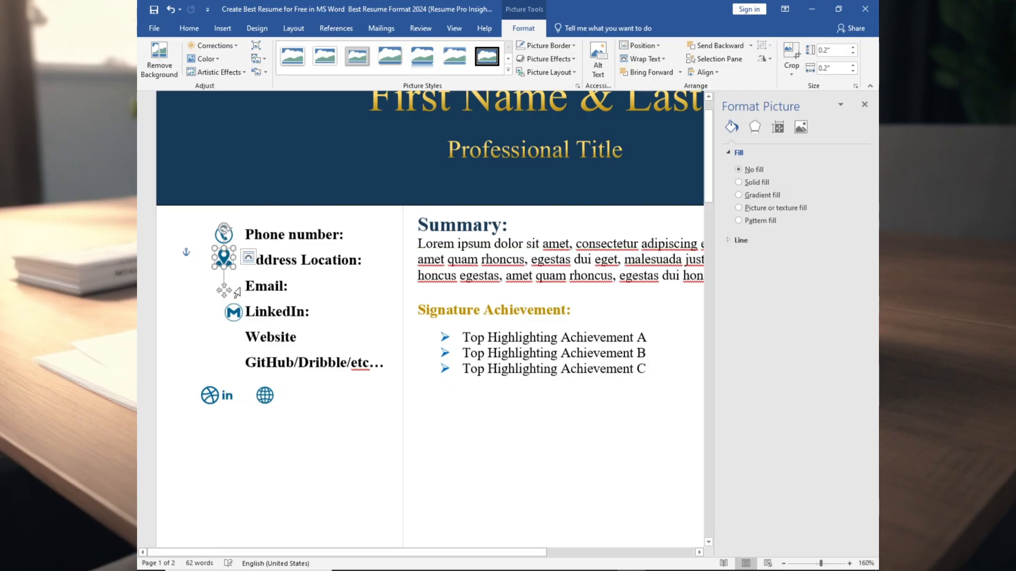
drag(234, 312, 225, 284)
drag(227, 395, 226, 307)
drag(264, 396, 224, 335)
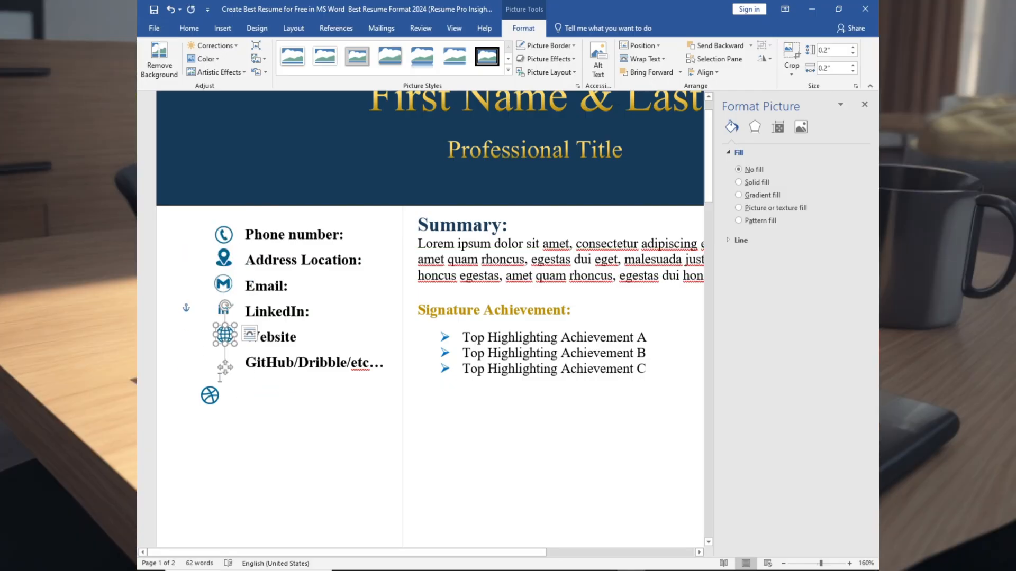
- Select all six contact icons and align them with each other in a straight column
shift+click(225, 258)
shift+click(223, 285)
shift+click(223, 309)
shift+click(224, 335)
shift+click(223, 362)
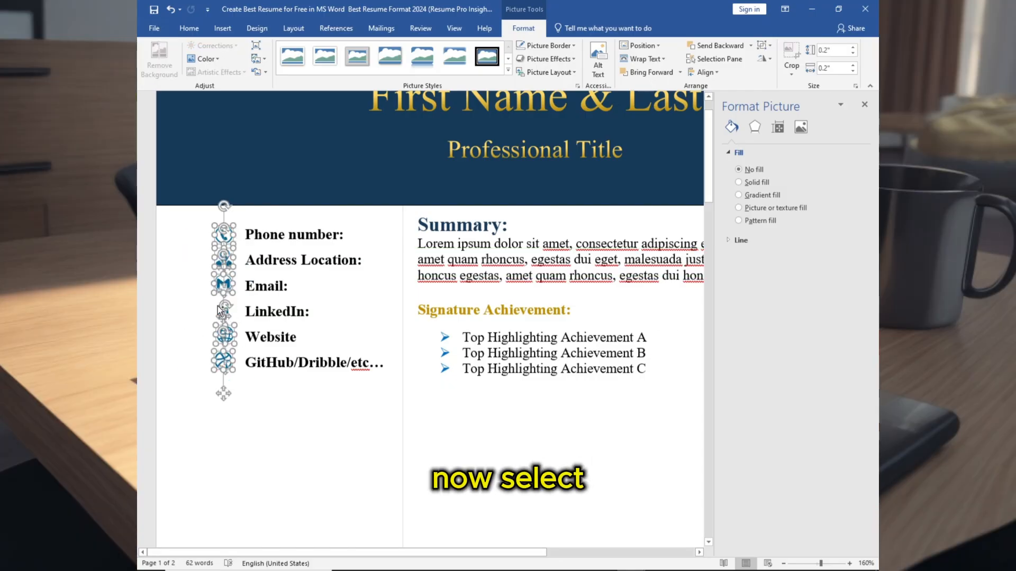
click(704, 72)
click(711, 98)
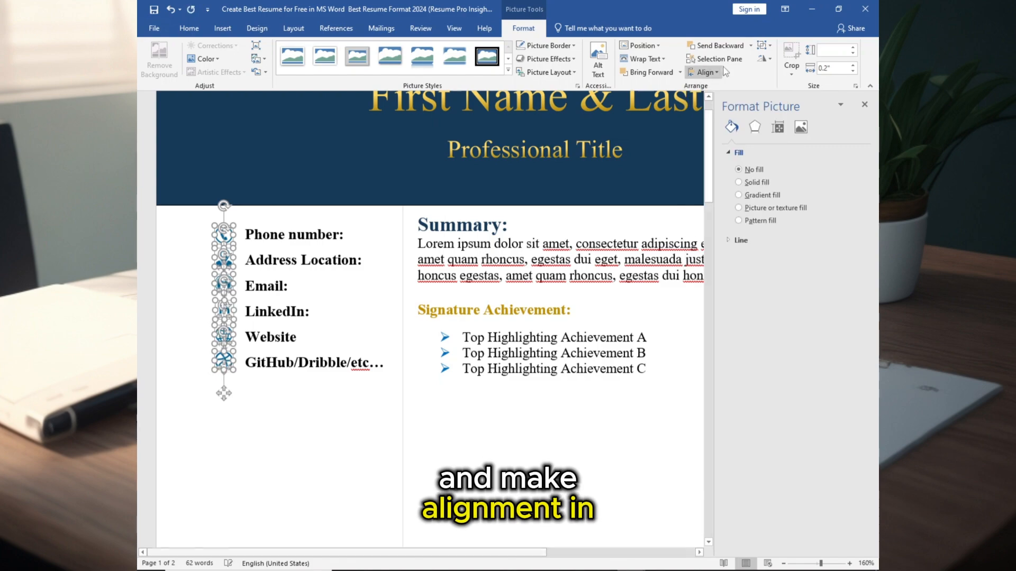
click(714, 72)
click(712, 87)
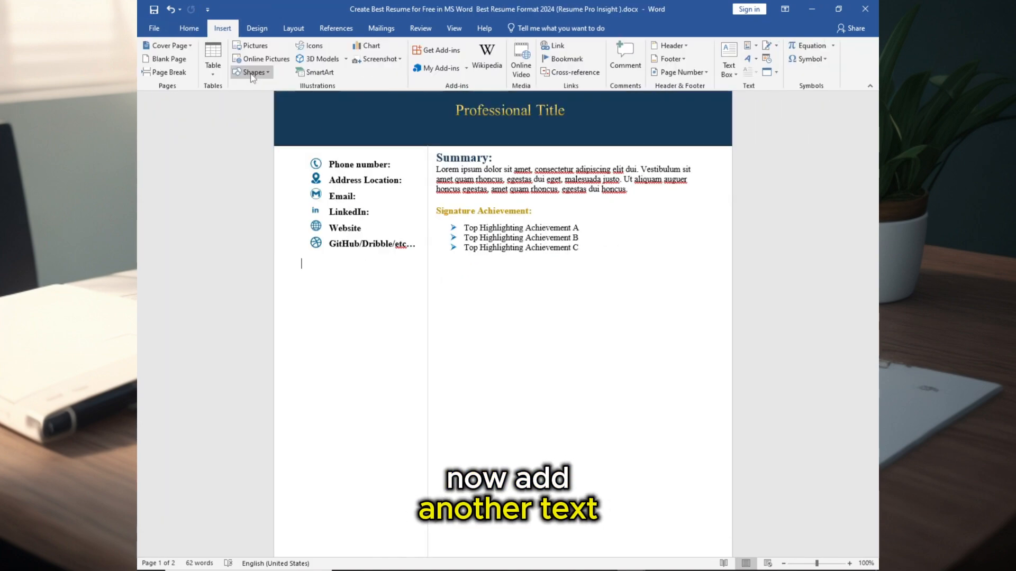
- Draw an outline-free text box in the right column below the achievements and set its height to 8.14"
drag(432, 273, 677, 481)
click(378, 175)
click(388, 58)
click(382, 184)
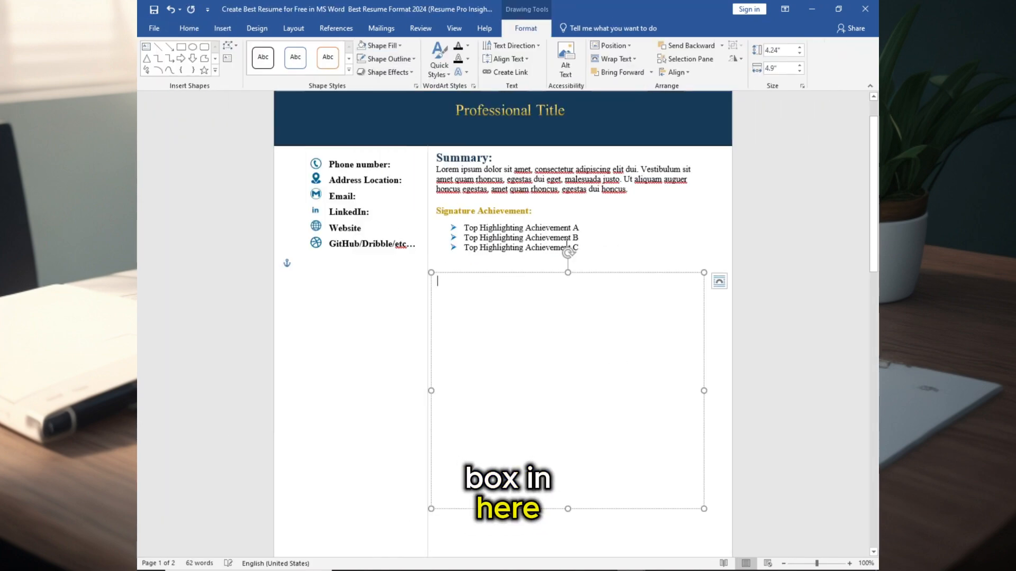
click(777, 50)
text(8.14)
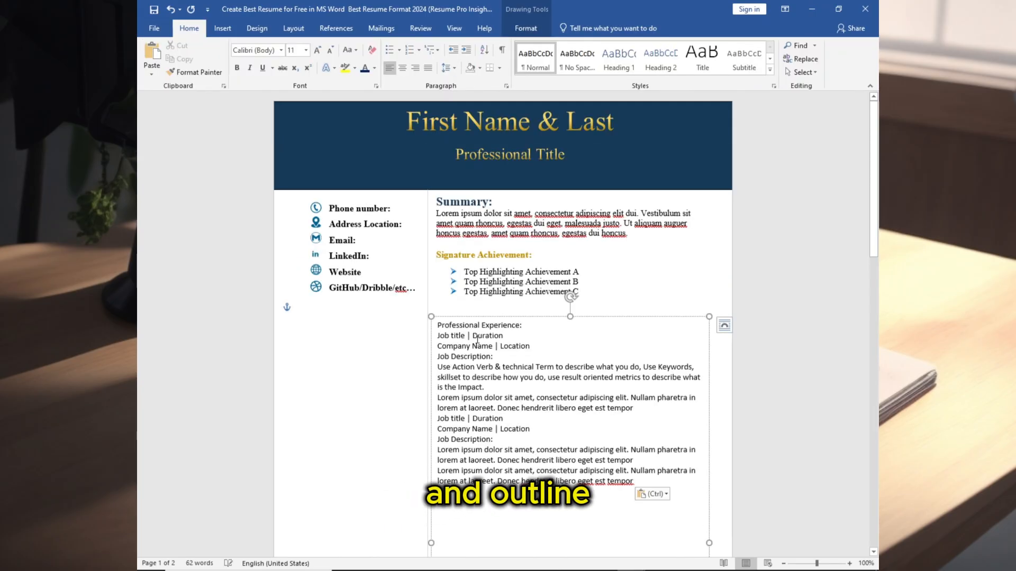
- Set the 'Professional Experience:' heading to 16 pt and bold the first job's title and company lines
scroll(570, 344, down, 2)
key(ctrl+a)
triple_click(479, 269)
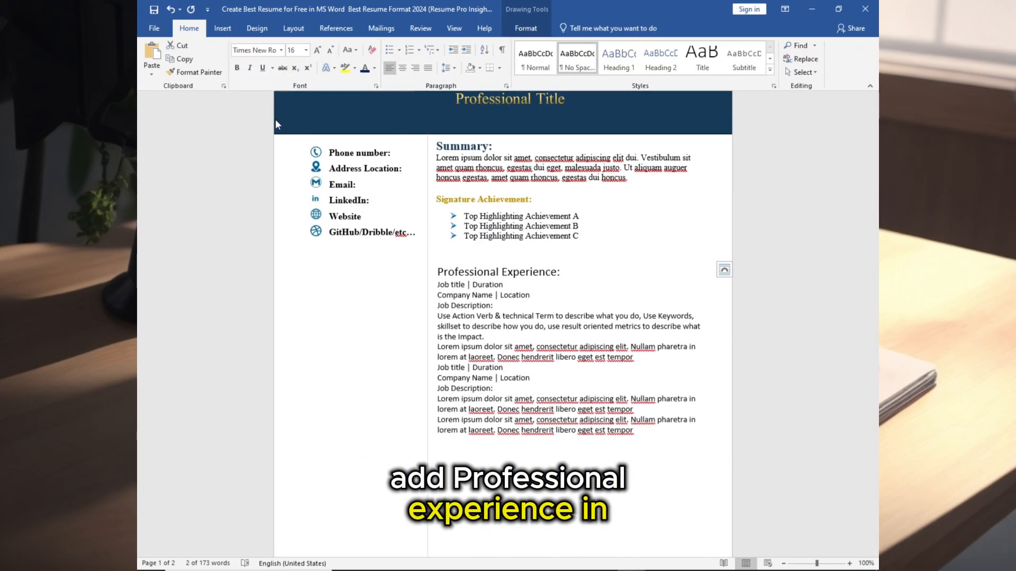
drag(437, 280, 530, 291)
key(ctrl+b)
- Make the first 'Job Description:' label bold and gold
drag(437, 307, 503, 369)
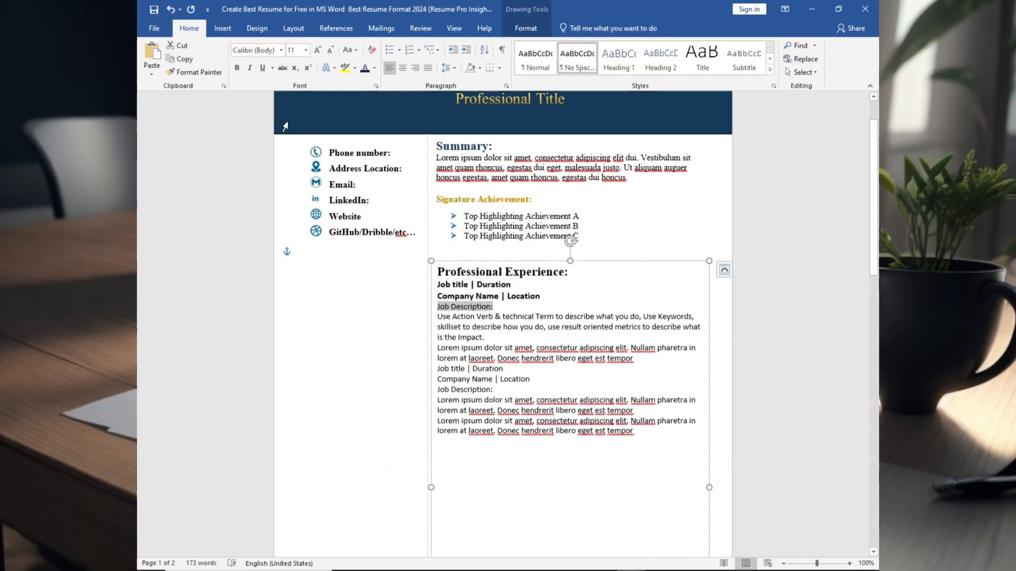
click(237, 67)
click(374, 68)
click(435, 141)
- Apply round blue bullets to the first job's description lines and remove the bullet from the second job title
click(508, 358)
click(400, 50)
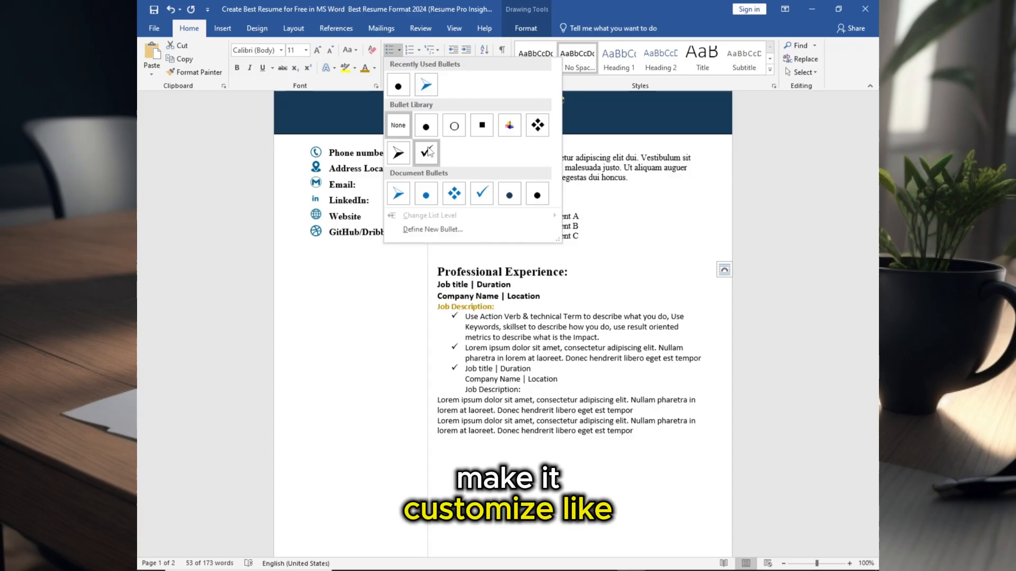
click(426, 193)
click(466, 368)
key(BackSpace)
key(BackSpace)
- Color the second job's title and company lines navy blue
triple_click(478, 387)
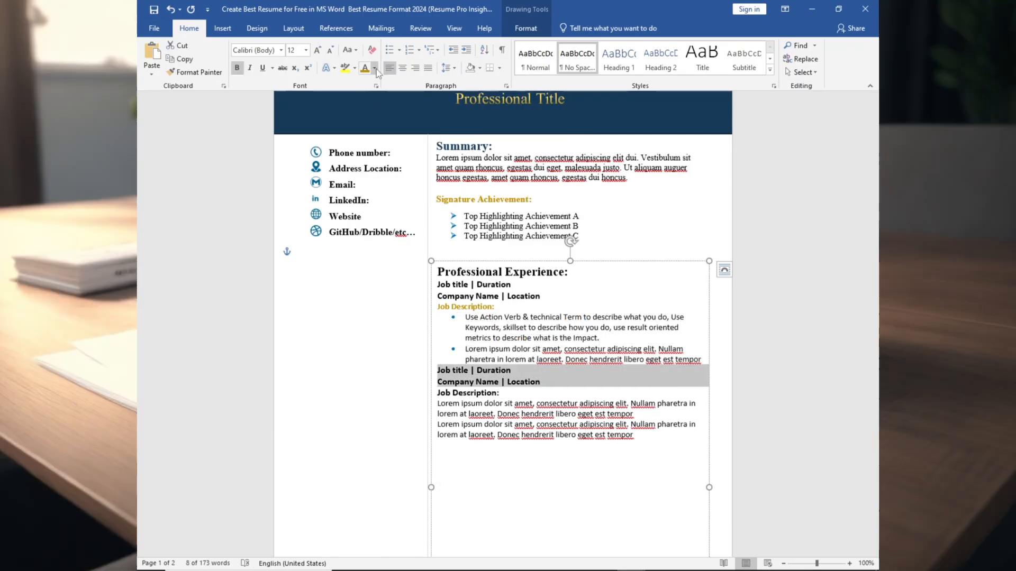
click(374, 67)
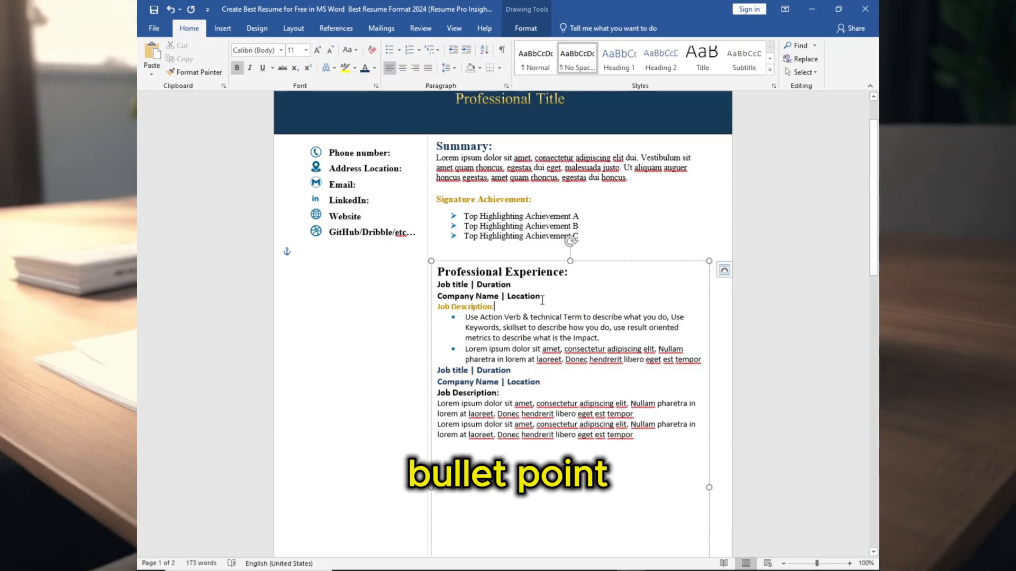
- Apply round blue bullets to the second job's description lines
drag(438, 404, 633, 435)
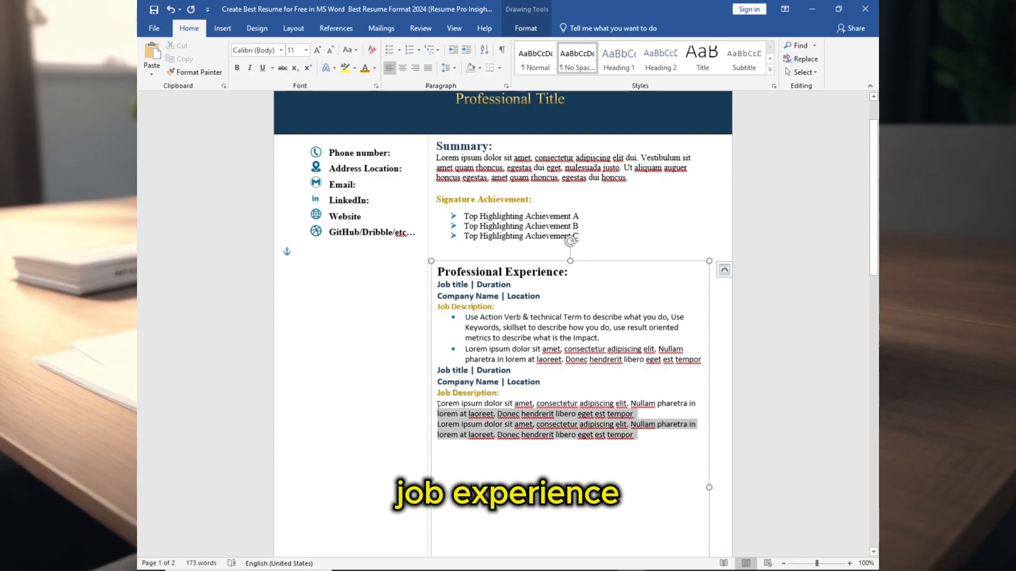
click(399, 50)
click(435, 198)
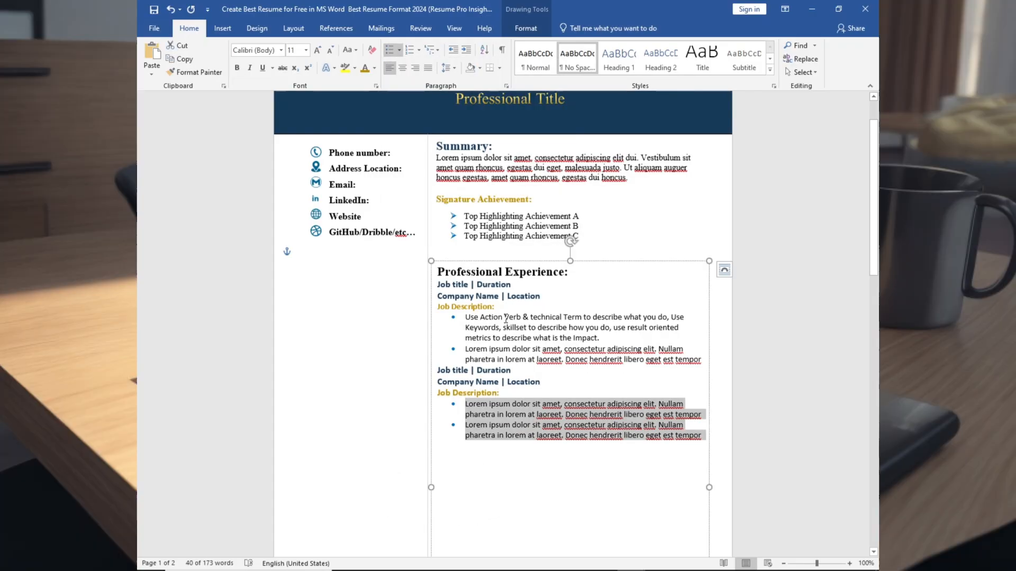
scroll(529, 317, down, 2)
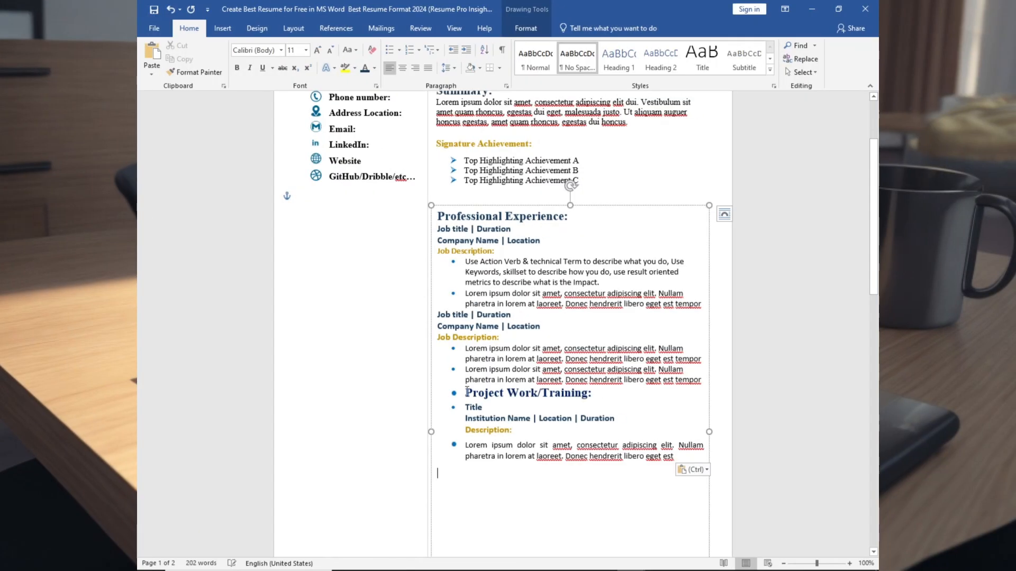
- Remove the indentation and bullets from the Project Work/Training section's title, institution and description lines
click(467, 392)
key(BackSpace)
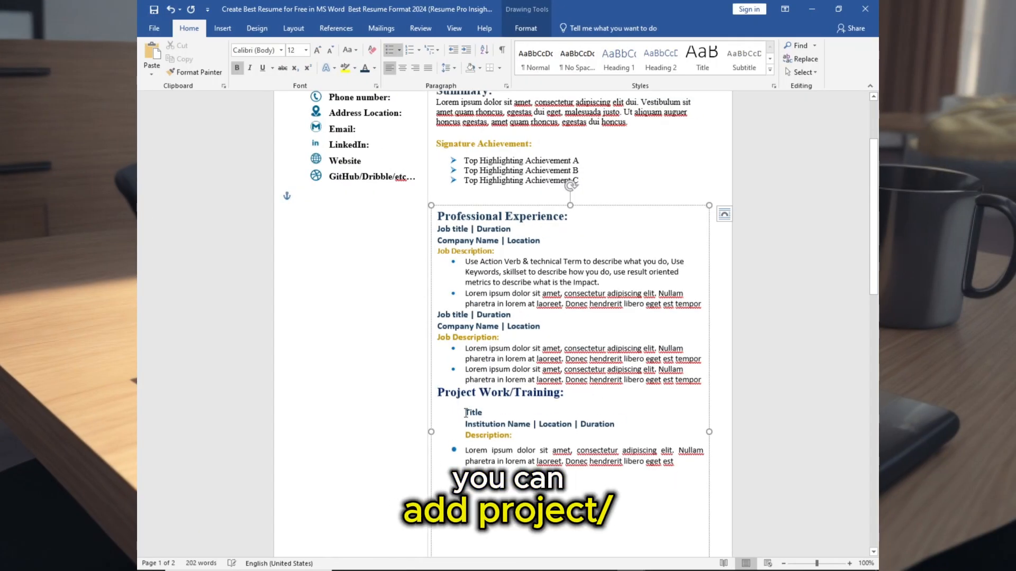
key(BackSpace)
key(BackSpace)
key(Return)
click(466, 450)
key(BackSpace)
key(BackSpace)
key(BackSpace)
key(Return)
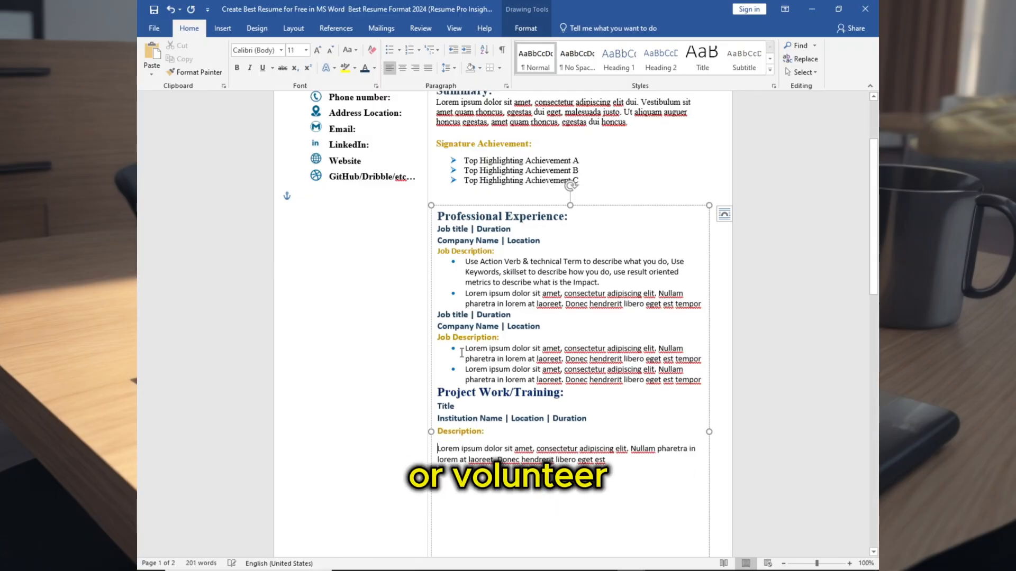
- Apply a blue diamond bullet to the project description line
click(399, 50)
click(452, 194)
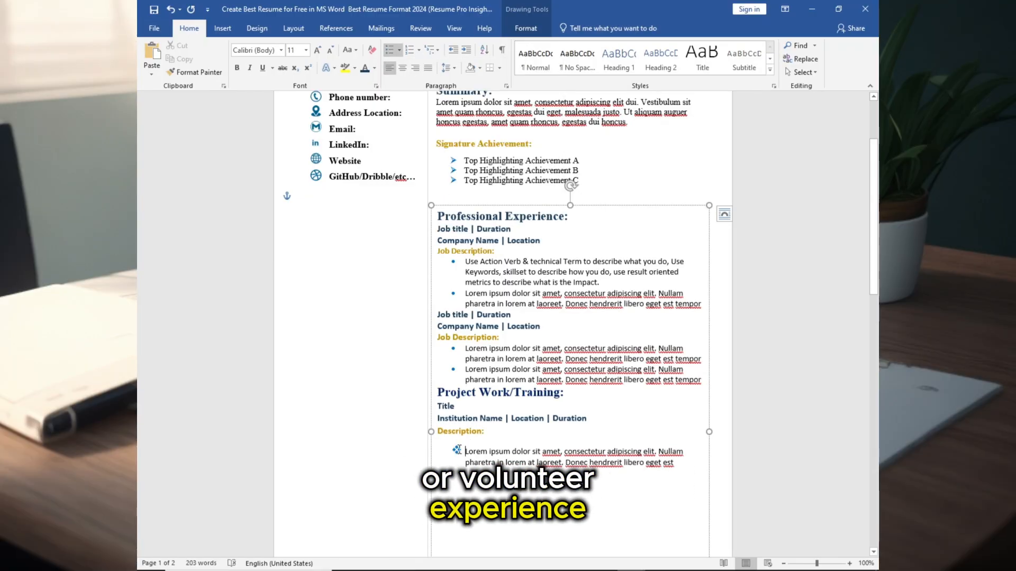
click(305, 50)
click(280, 51)
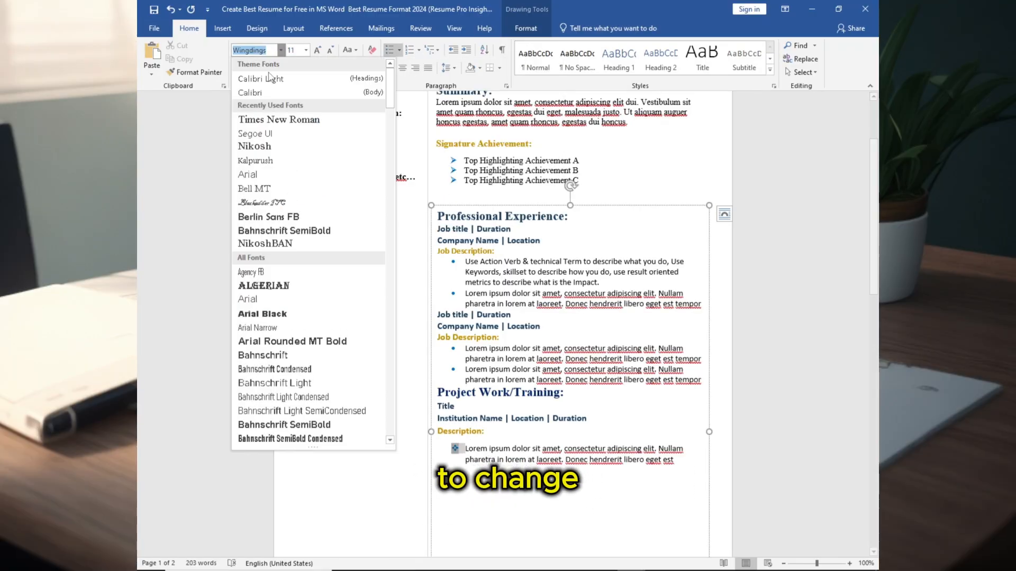
click(291, 92)
click(281, 51)
click(281, 51)
key(ctrl+z)
click(305, 50)
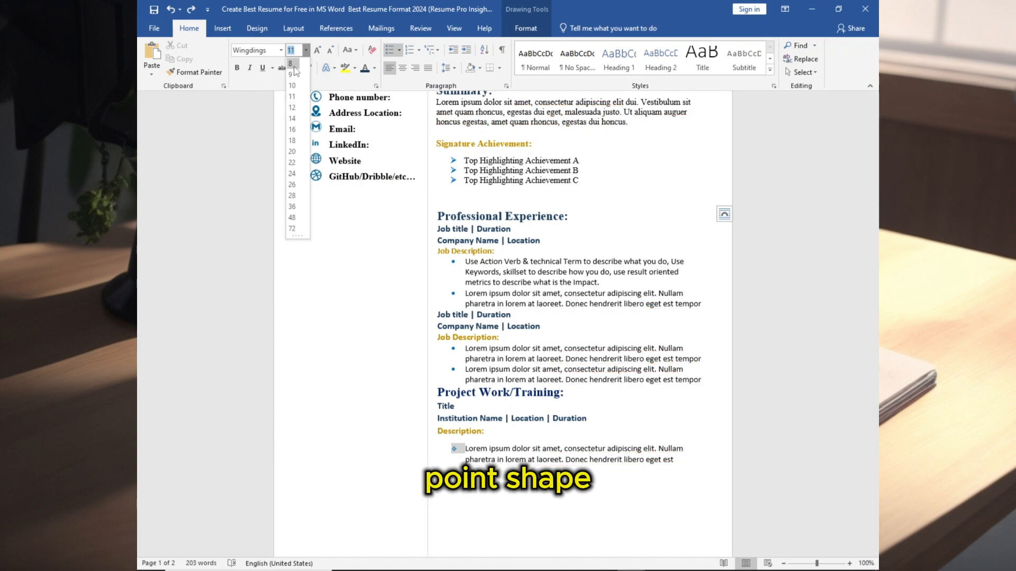
click(527, 415)
- Paste the Education section below the project description
scroll(676, 324, up, 3)
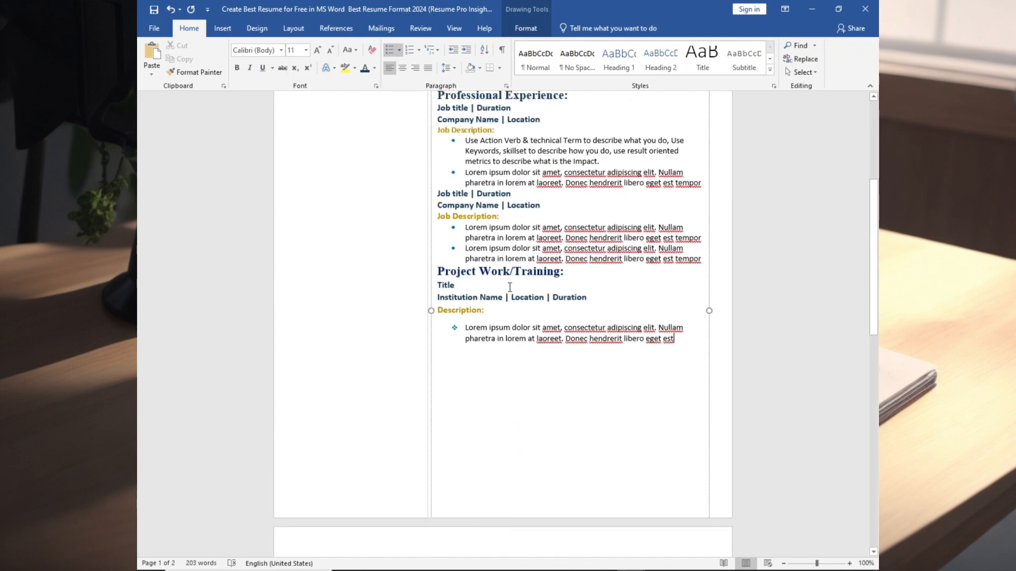
click(573, 451)
text(Education: Degree Name University Name/Institute | Location Graduation Year | CGPA (If You Want Degree Name University Name/Institute | Location Graduation Year | CGPA (If You Want))
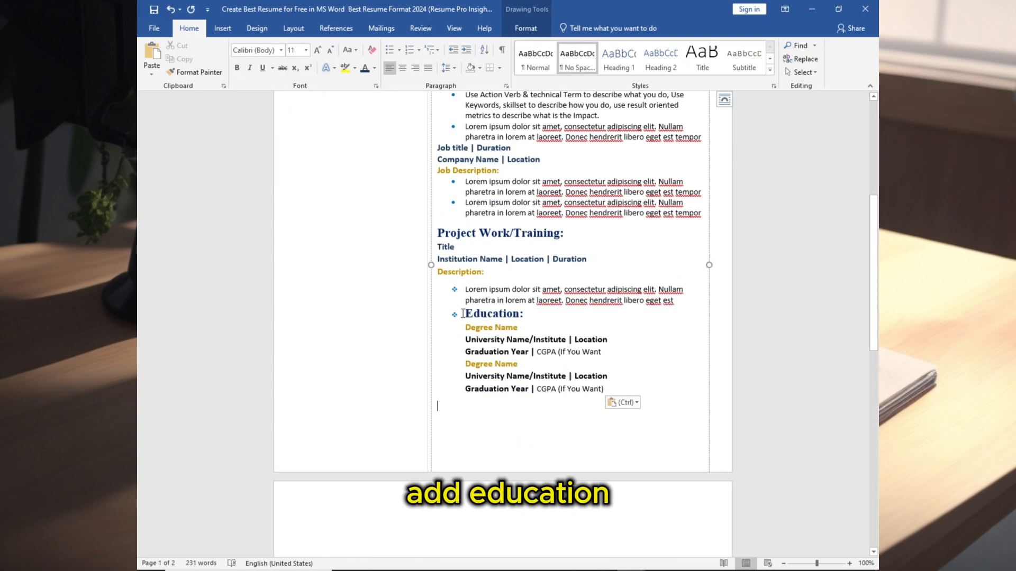
- Remove the bullet from the Education heading and paste the Course Work/Award section below it
click(469, 316)
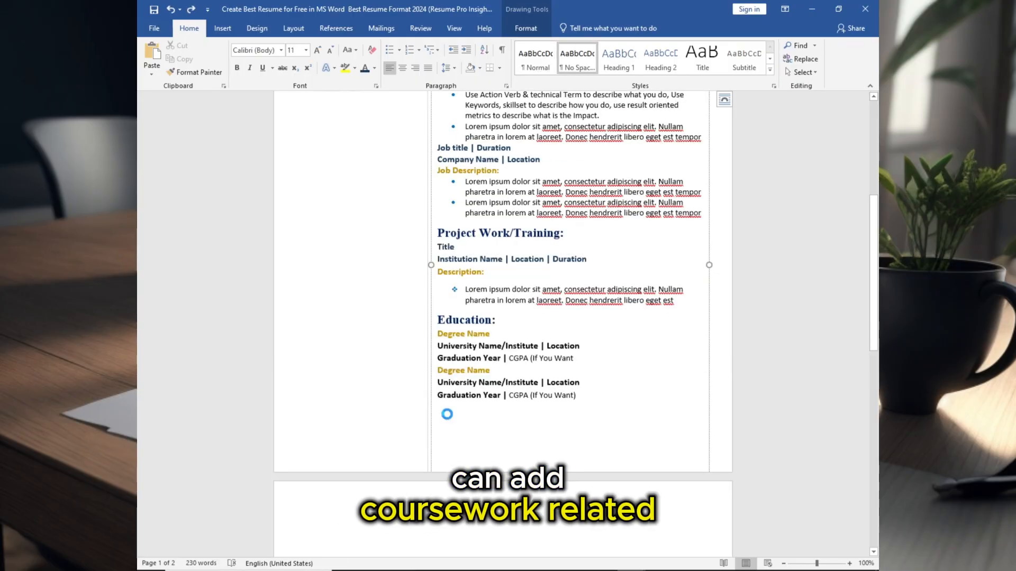
text(Course Work/Award Course Name | Course Name | Course Name | Course Name Course Name | Course Name | Course Name | Course Name)
- Resize and reposition the right-column text box to fit all its sections
scroll(521, 414, down, 3)
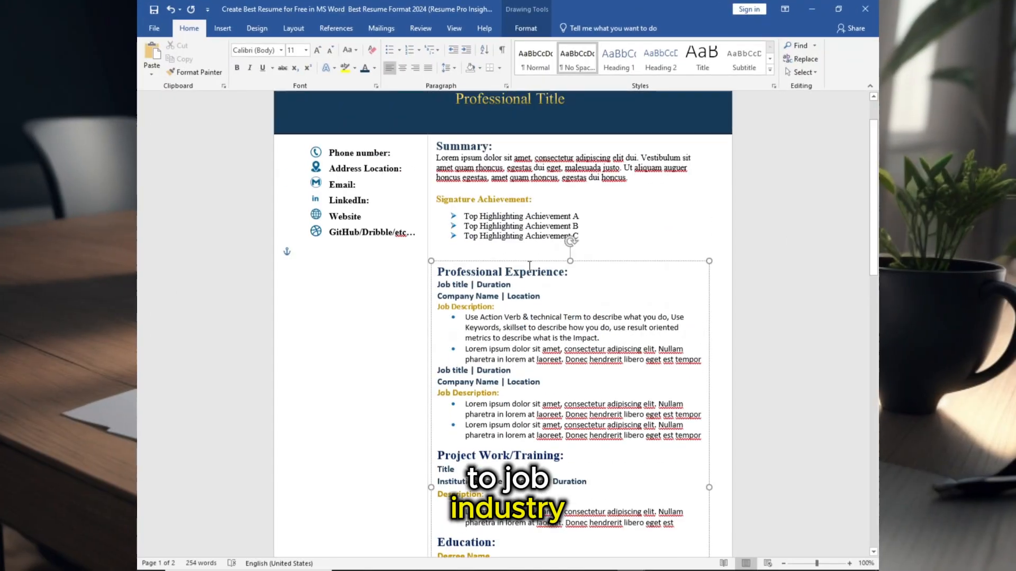
scroll(580, 451, down, 5)
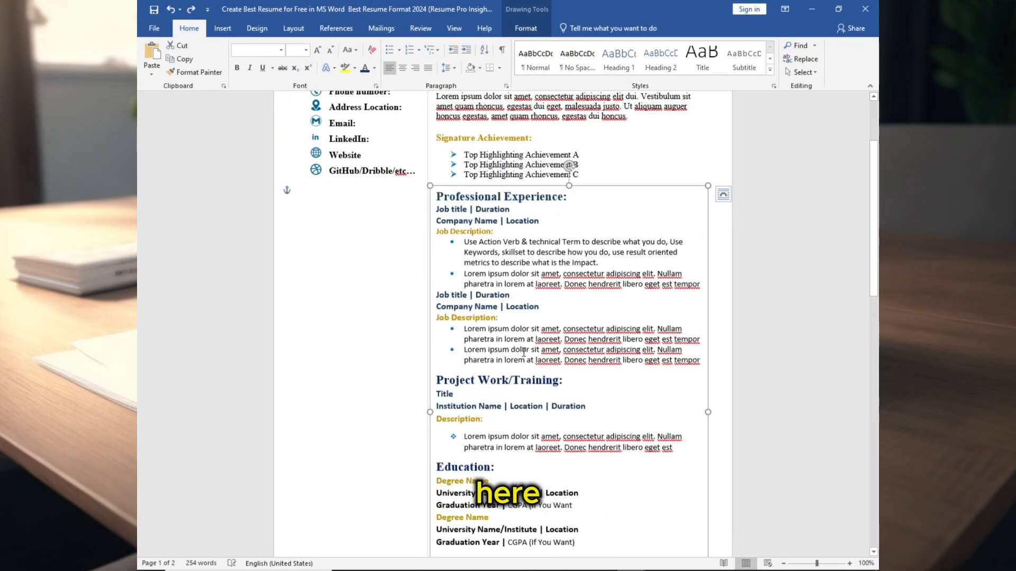
drag(570, 534, 570, 502)
scroll(550, 402, up, 6)
drag(503, 250, 494, 303)
scroll(509, 346, down, 7)
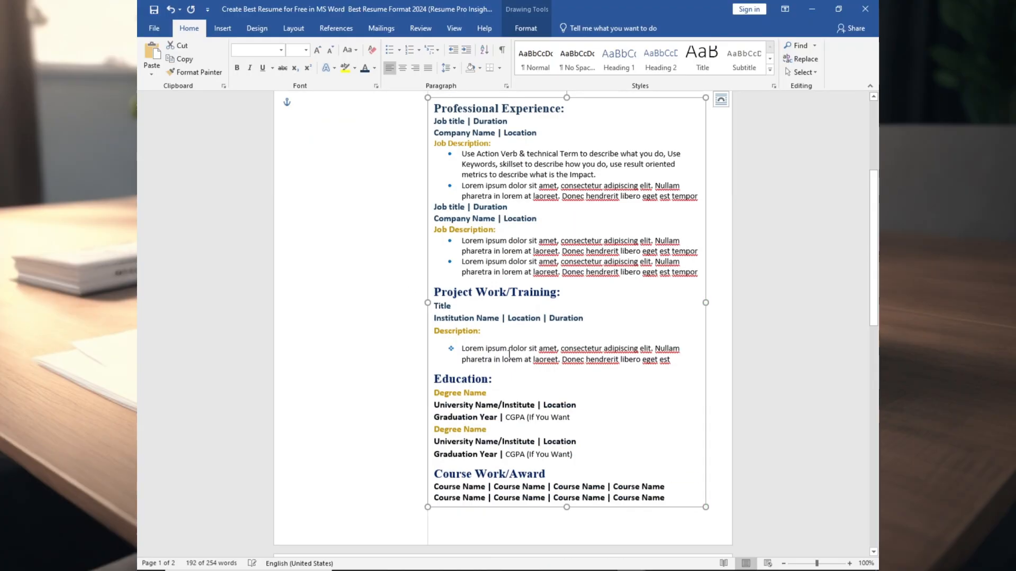
- Duplicate the contact column text box below the contact list
click(392, 365)
scroll(483, 380, up, 5)
click(376, 219)
key(ctrl+c)
key(ctrl+v)
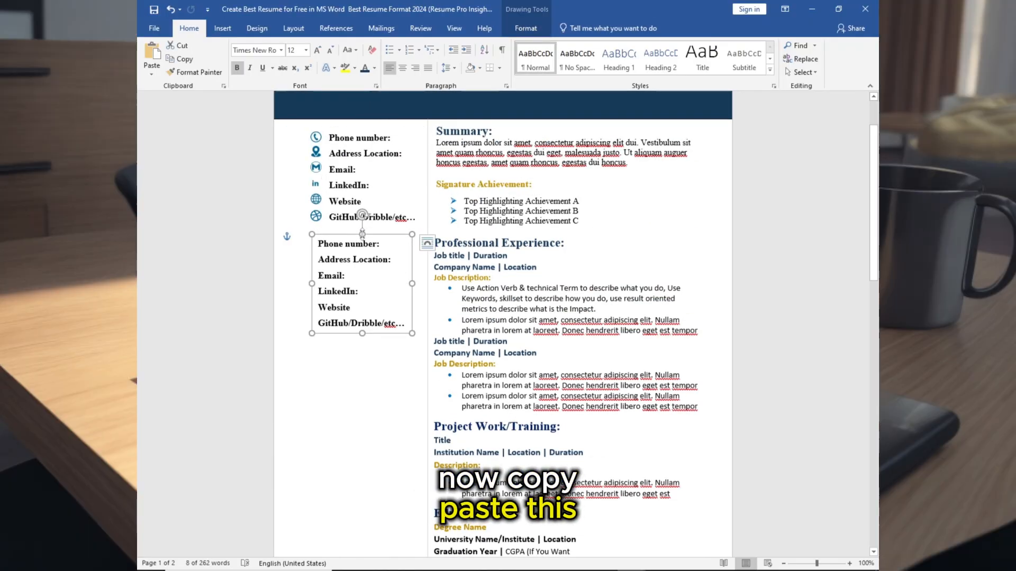
- Set the duplicate text box's height to 8.38" and paste the Professional Skills section into it
click(526, 28)
click(774, 49)
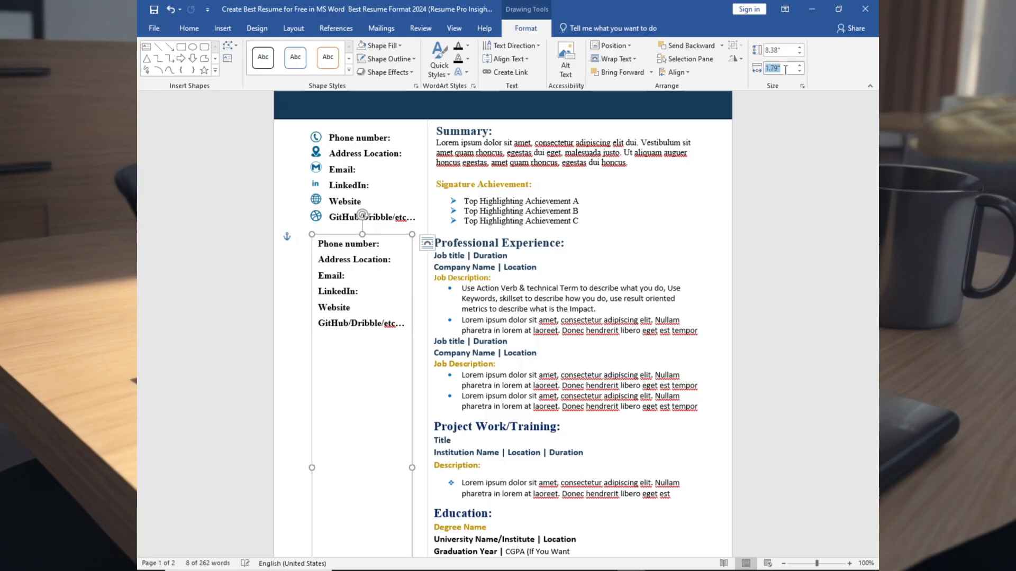
key(Return)
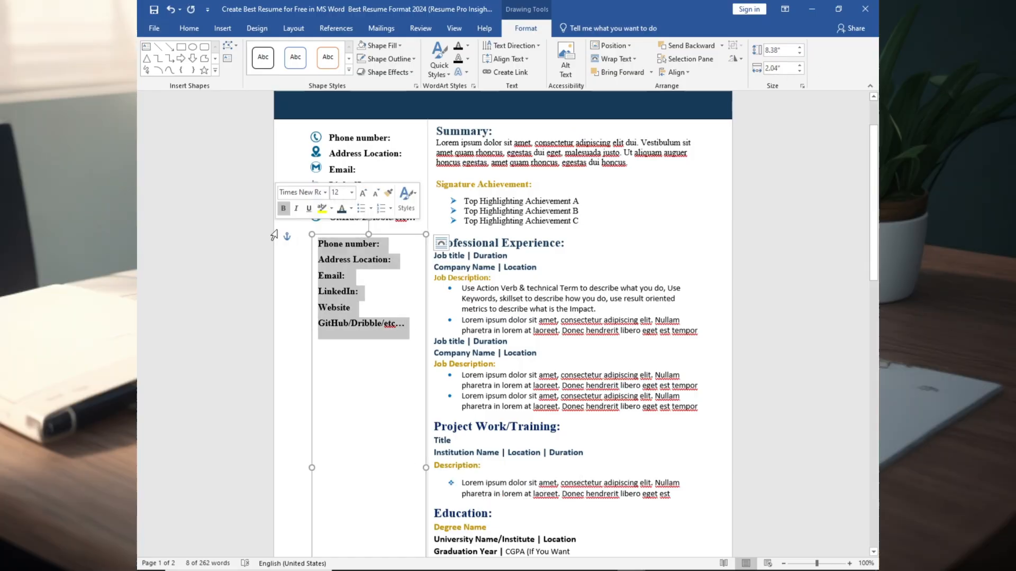
key(ctrl+v)
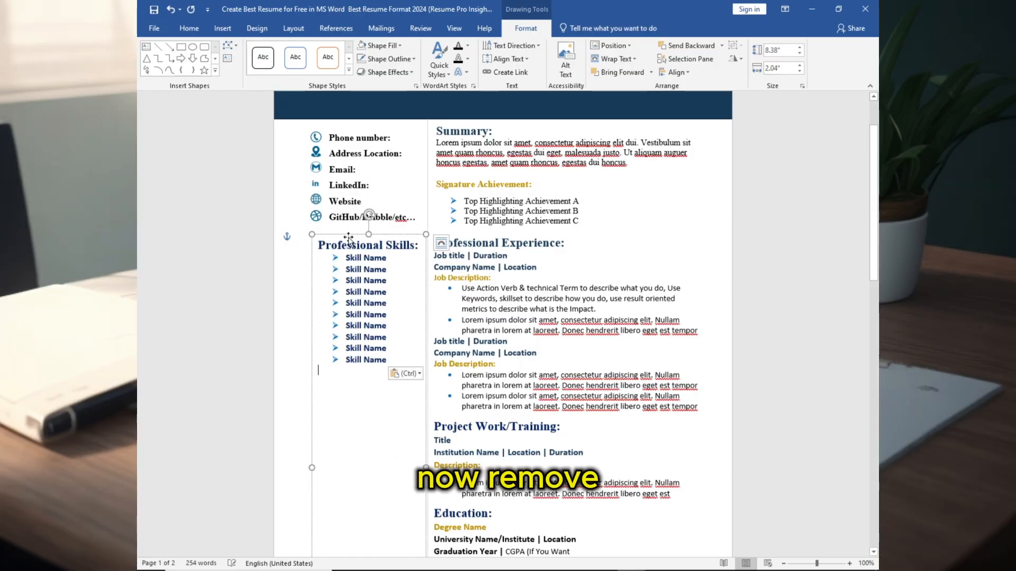
- Paste the Language, Digital Skills, Certificates and Hobbies sections below the professional skills list
scroll(328, 220, down, 3)
click(366, 206)
drag(334, 117, 377, 219)
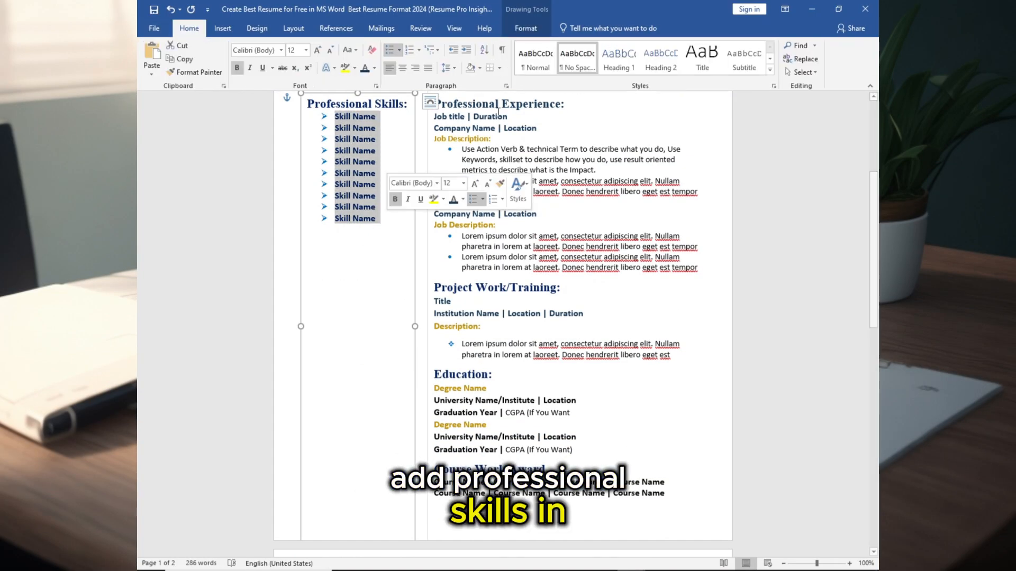
click(353, 237)
key(ctrl+v)
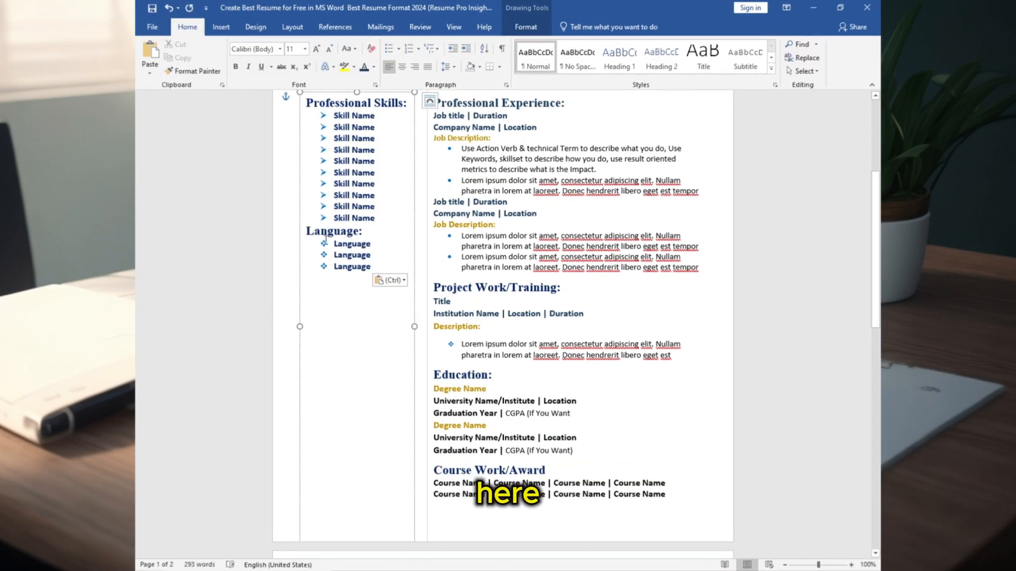
key(ctrl+v)
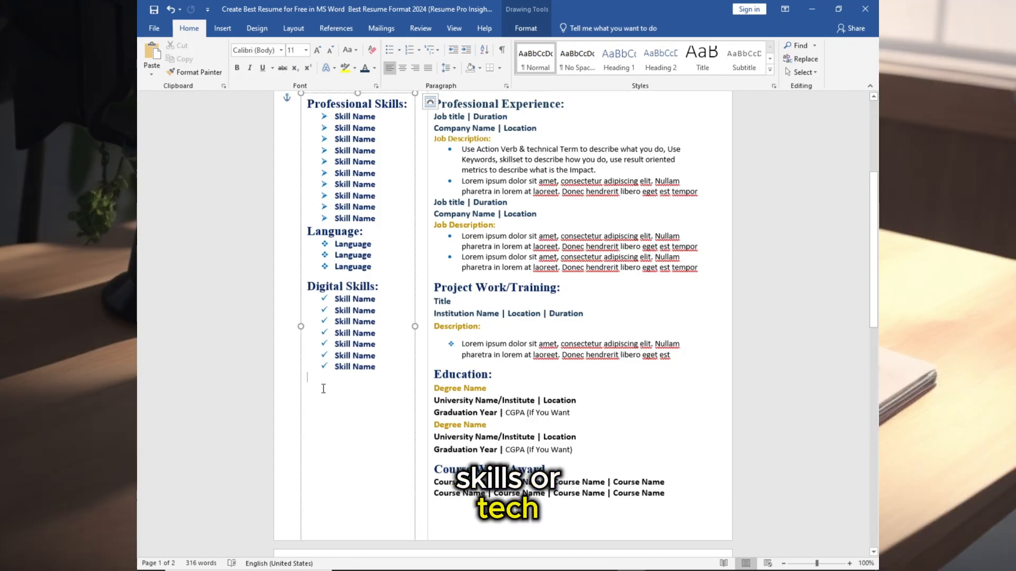
key(ctrl+v)
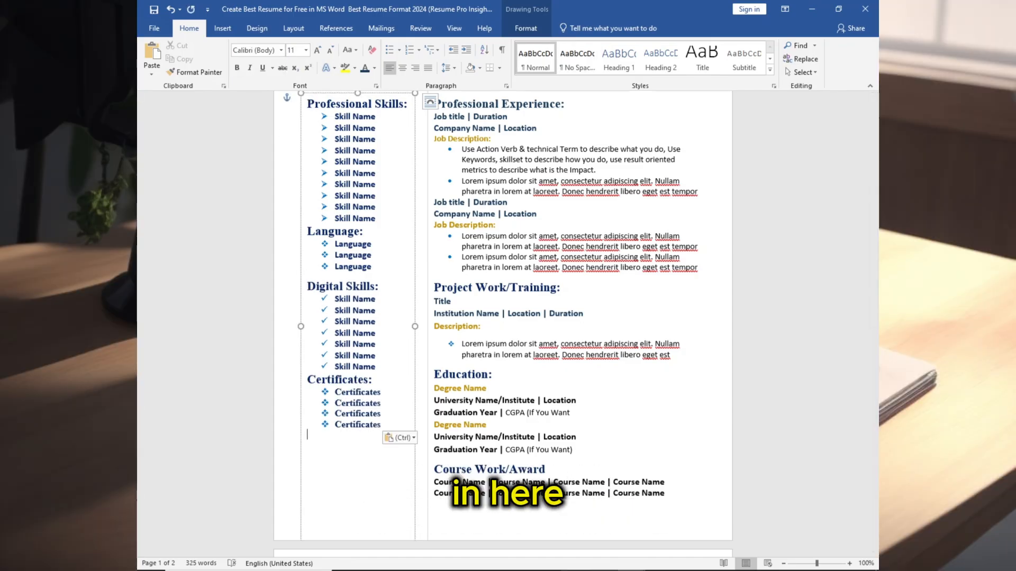
key(ctrl+v)
- Add blank spacing lines above the Certificates and Hobbies headings
click(309, 439)
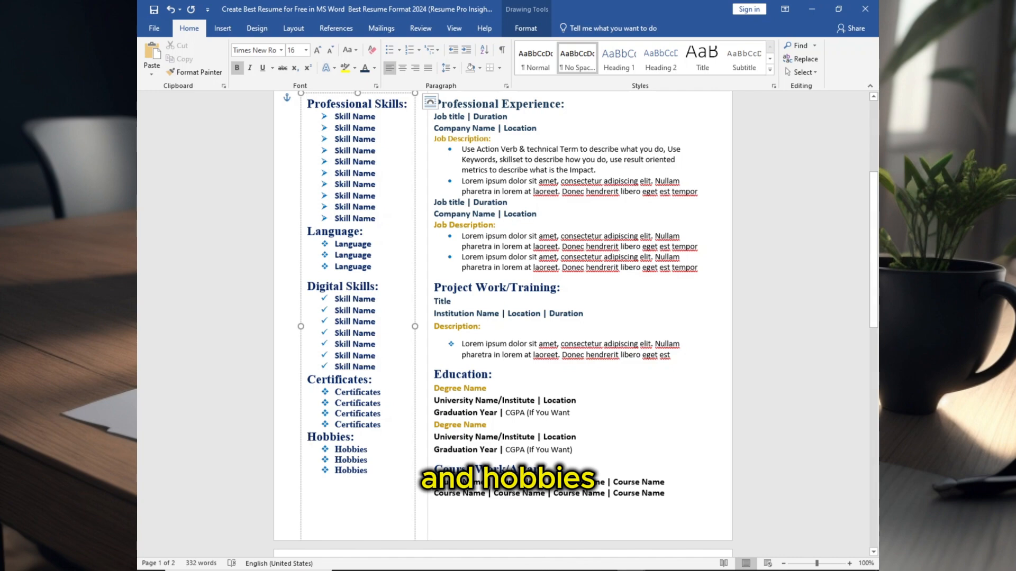
key(Return)
- Add a spacing line above Language and set the spacing lines above Language and Digital Skills to 10 pt
key(Return)
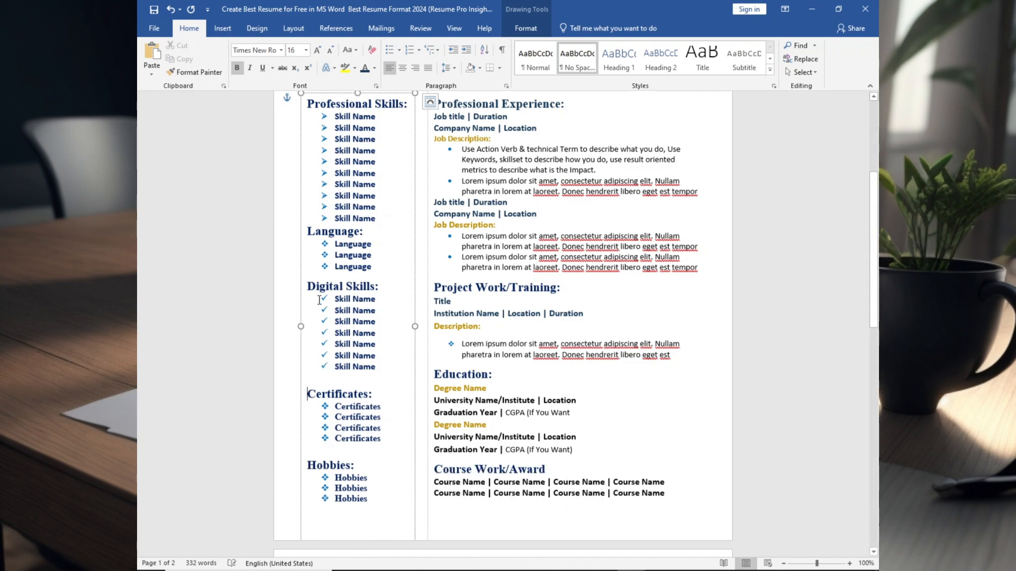
click(308, 232)
key(Return)
click(329, 233)
click(306, 50)
click(293, 86)
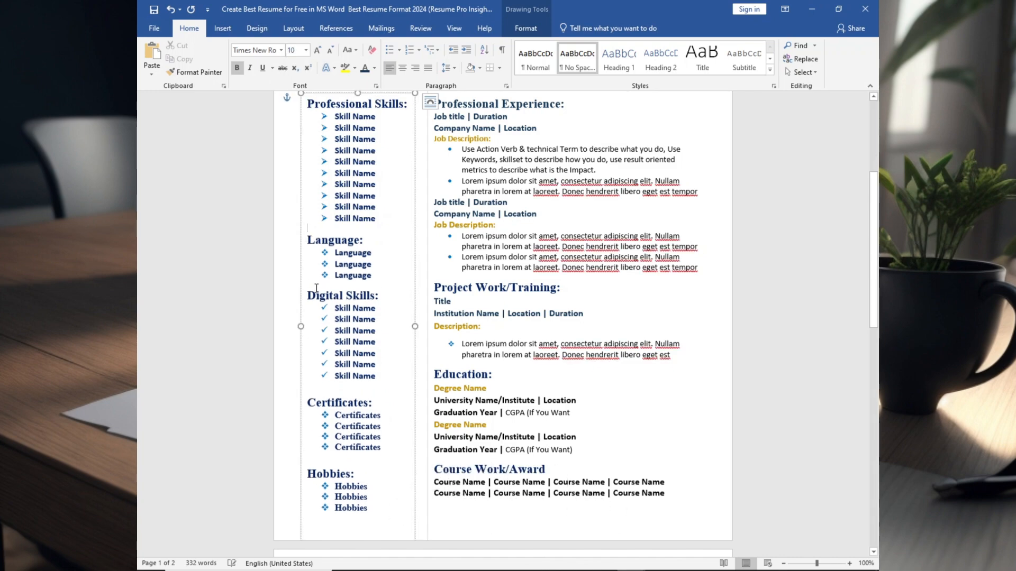
click(314, 287)
click(307, 50)
click(293, 86)
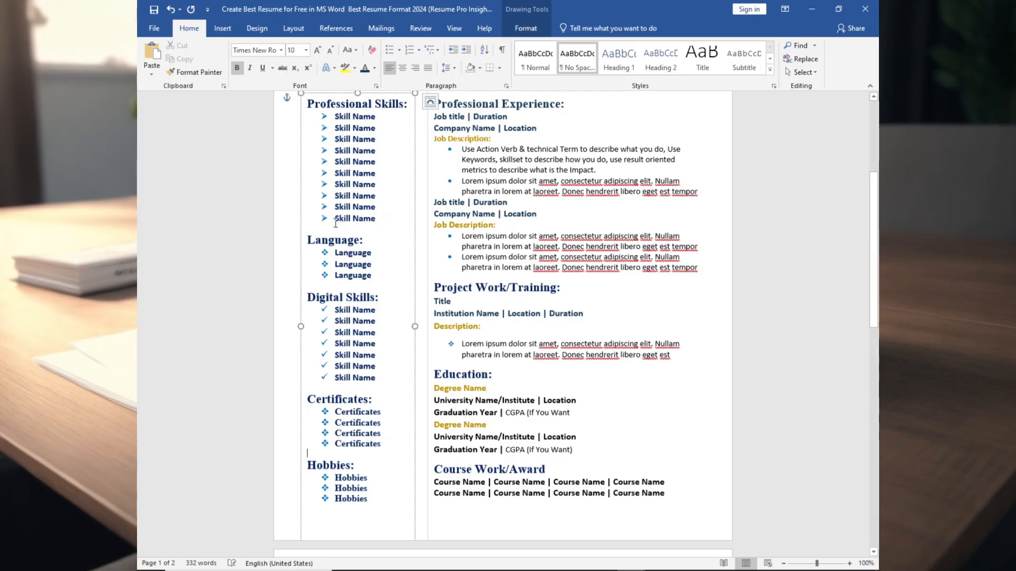
- Reduce the spacing line above the Language heading to 8 pt
scroll(333, 180, up, 3)
scroll(334, 179, down, 5)
scroll(309, 213, up, 3)
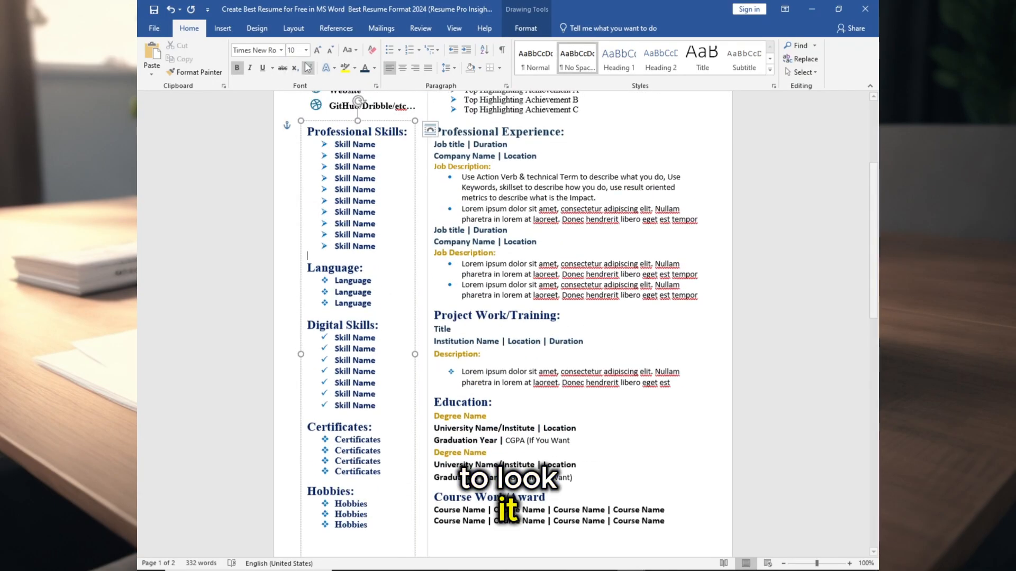
click(306, 50)
click(292, 64)
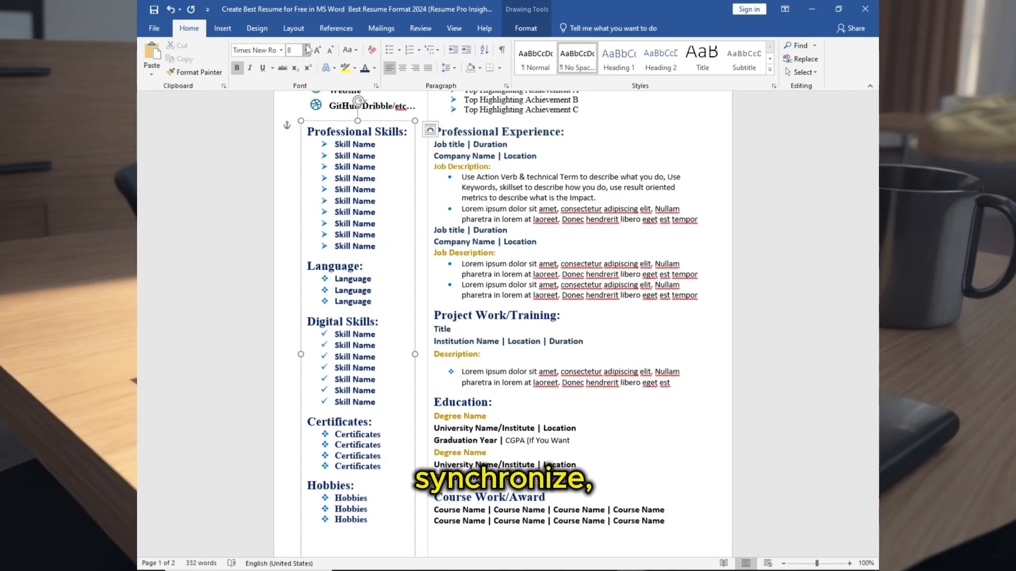
- Draw a gray horizontal divider line below the signature achievements in the right column
scroll(381, 275, up, 5)
click(430, 233)
click(222, 29)
click(252, 72)
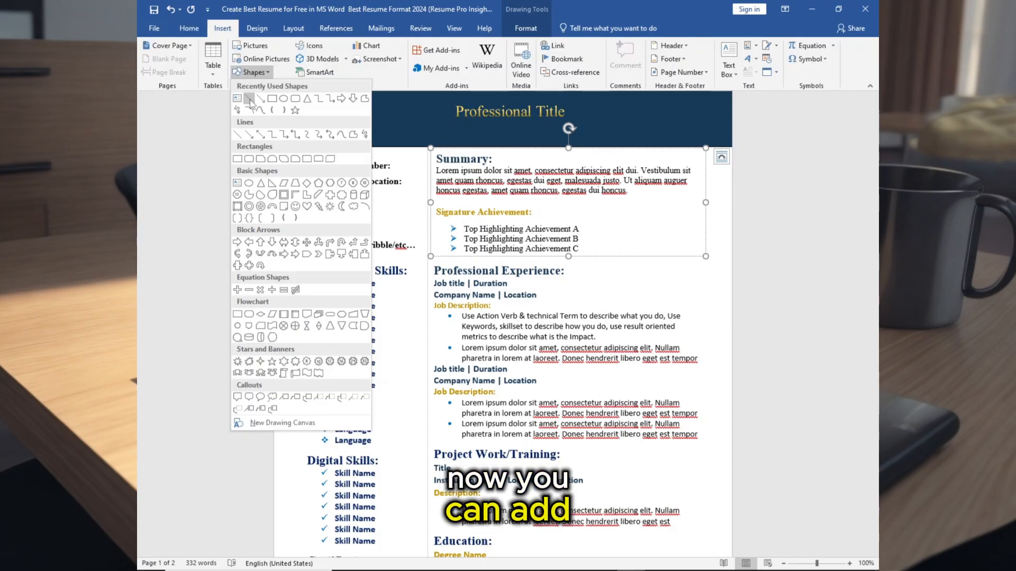
click(313, 97)
drag(307, 256, 420, 256)
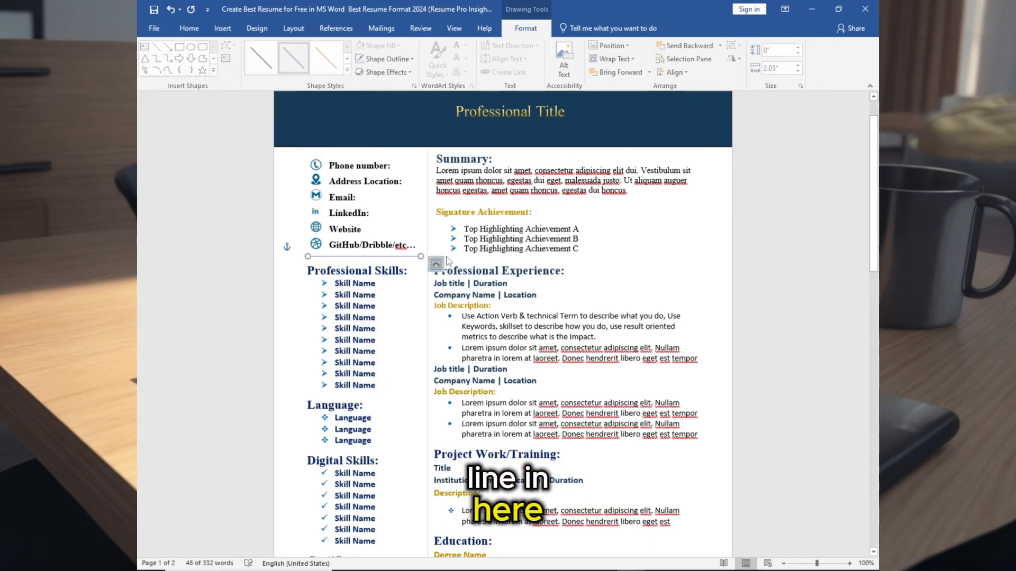
click(389, 59)
mouse_move(386, 213)
click(505, 266)
click(389, 58)
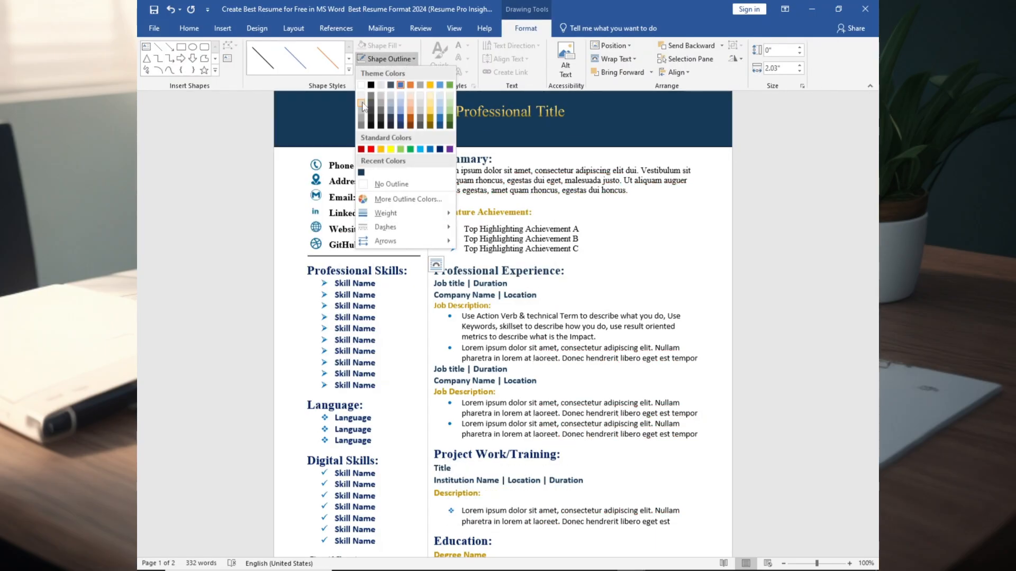
click(361, 118)
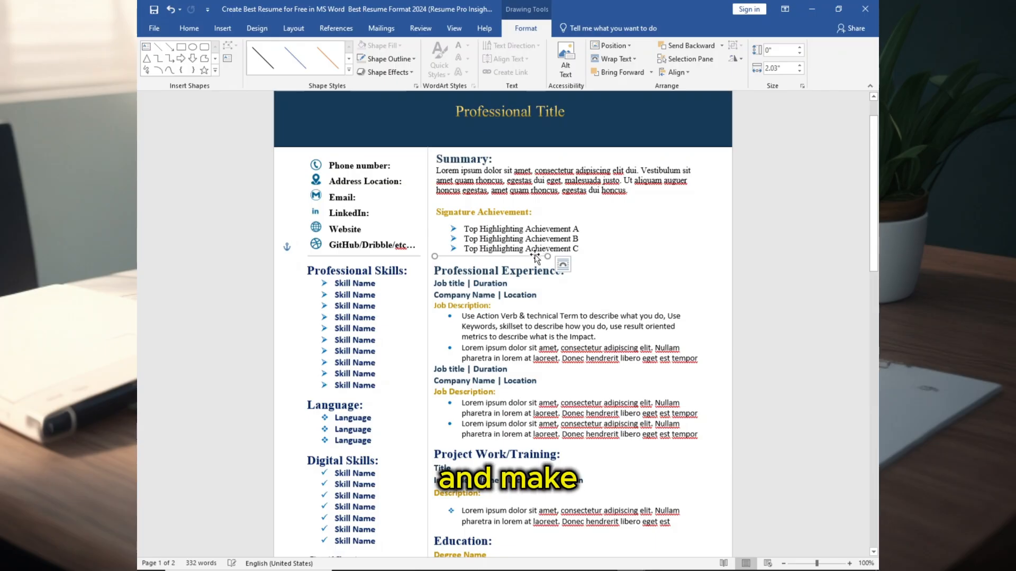
- Delete the empty second page after the resume
click(536, 259)
scroll(550, 423, down, 3)
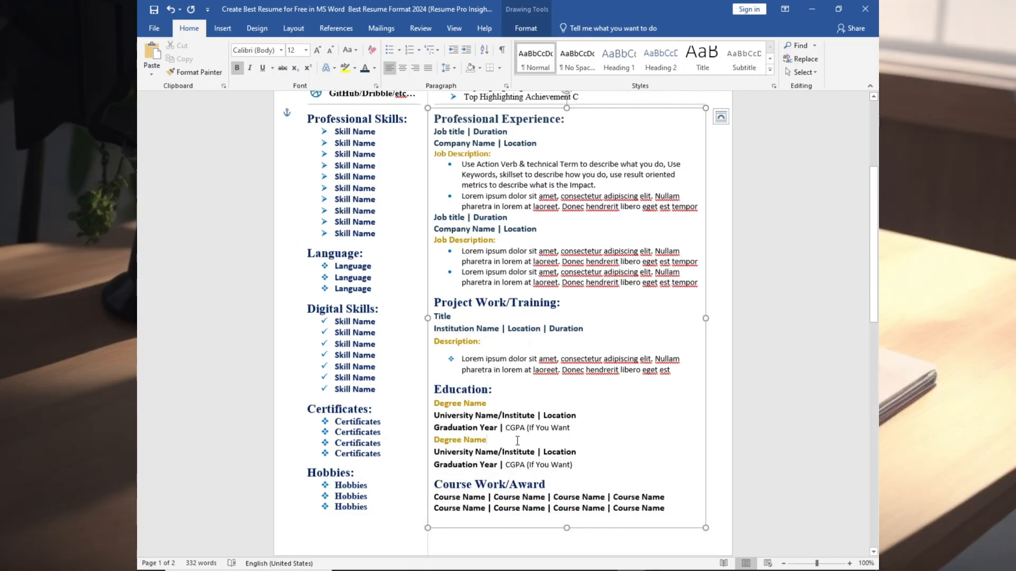
scroll(517, 441, up, 4)
click(624, 246)
click(849, 564)
click(850, 563)
click(717, 189)
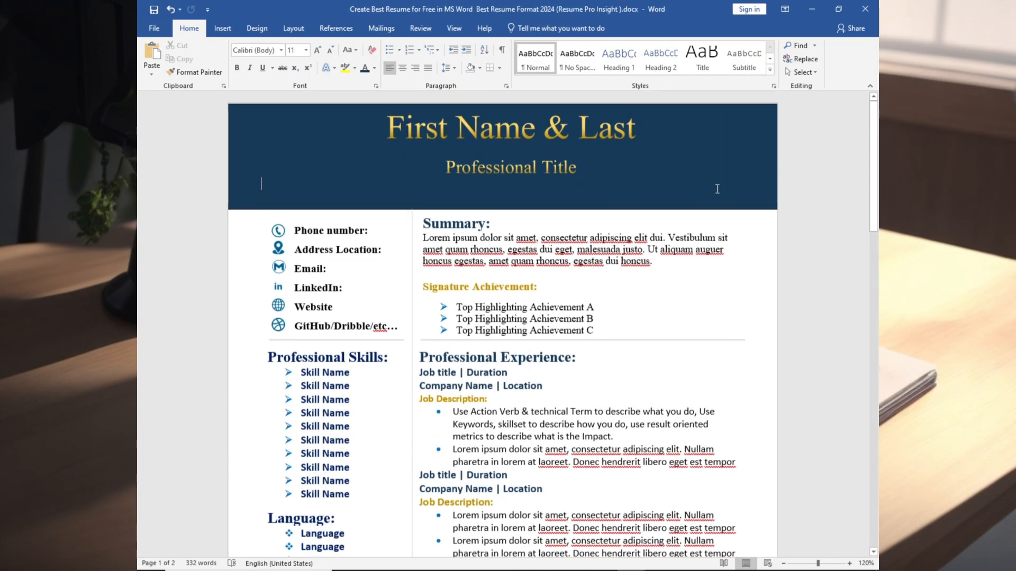
drag(874, 162, 876, 225)
scroll(297, 443, down, 15)
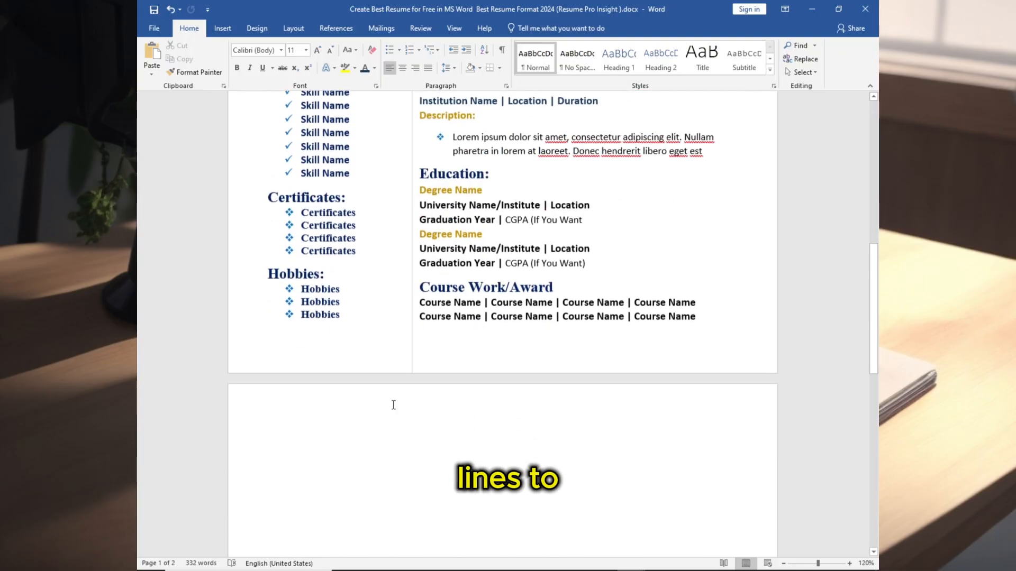
key(BackSpace)
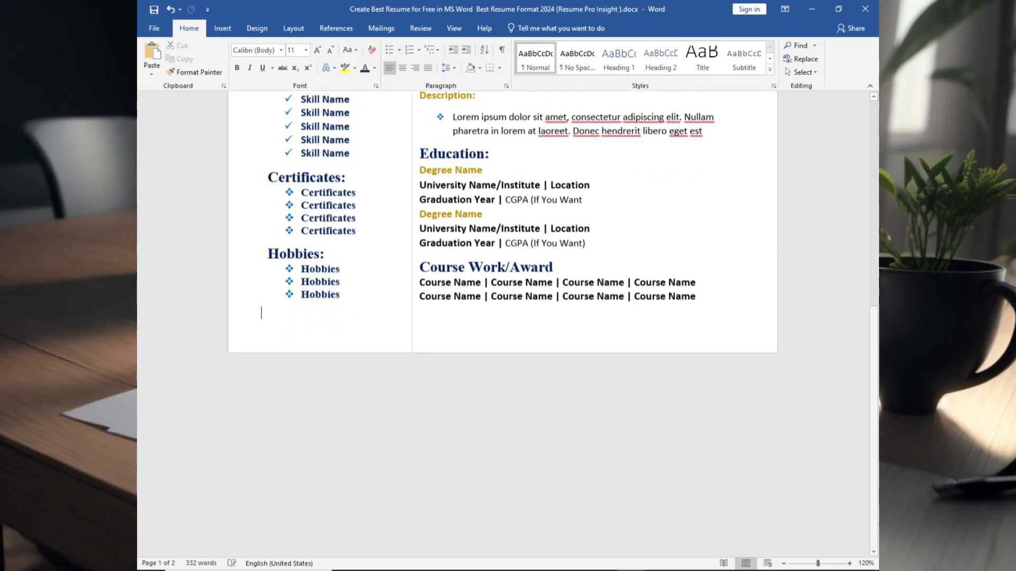
- Zoom out to review the complete one-page resume layout from the header down
scroll(381, 386, up, 10)
scroll(381, 386, up, 2)
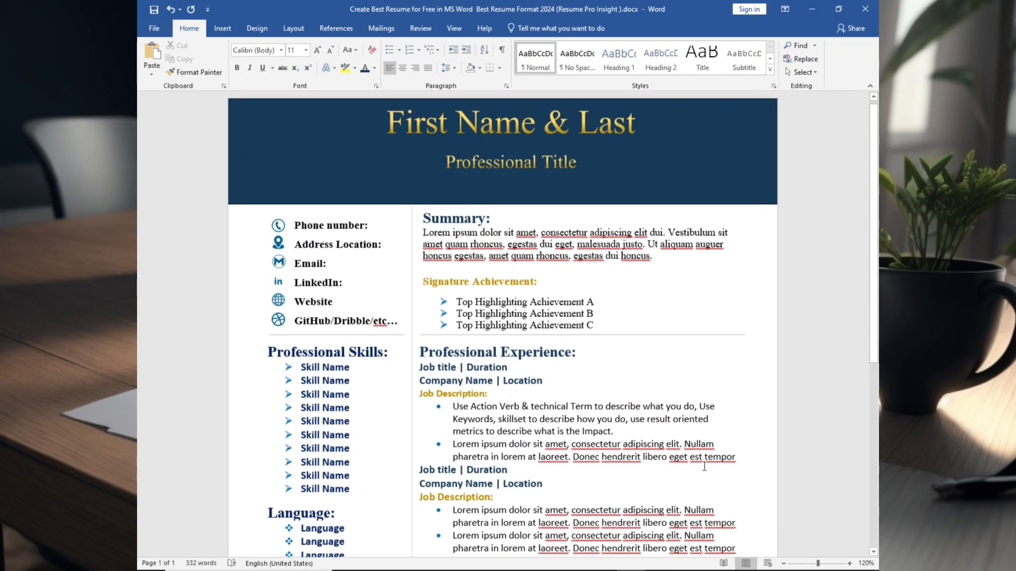
click(783, 564)
double_click(783, 564)
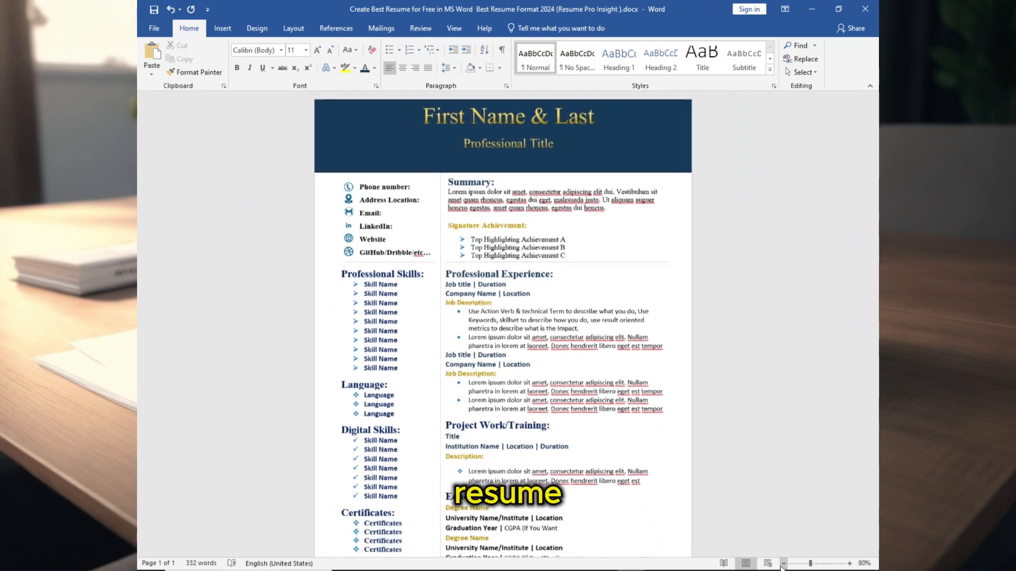
click(783, 564)
click(783, 564)
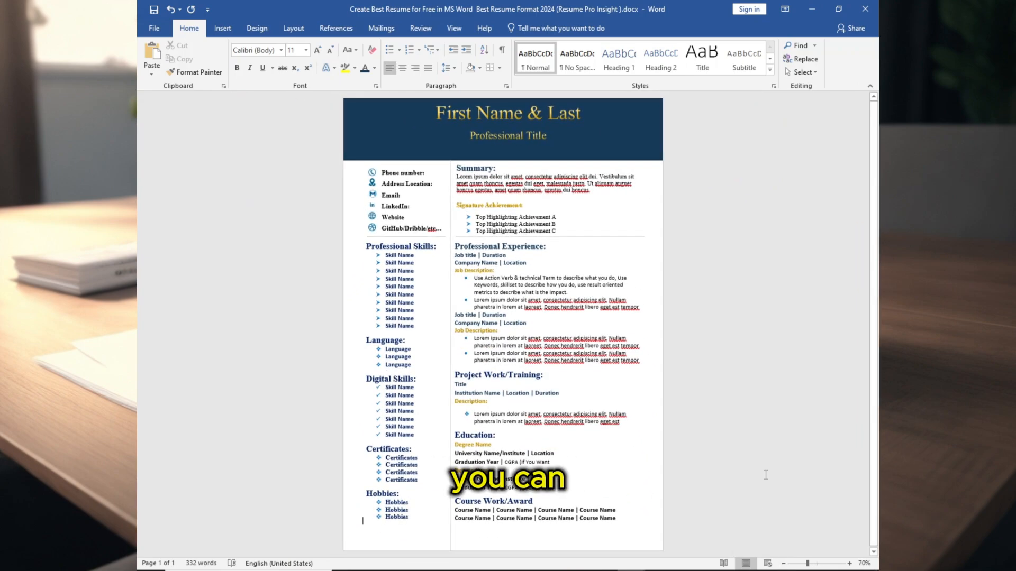
- Open the export options for creating a PDF/XPS document, then return to the resume
click(154, 29)
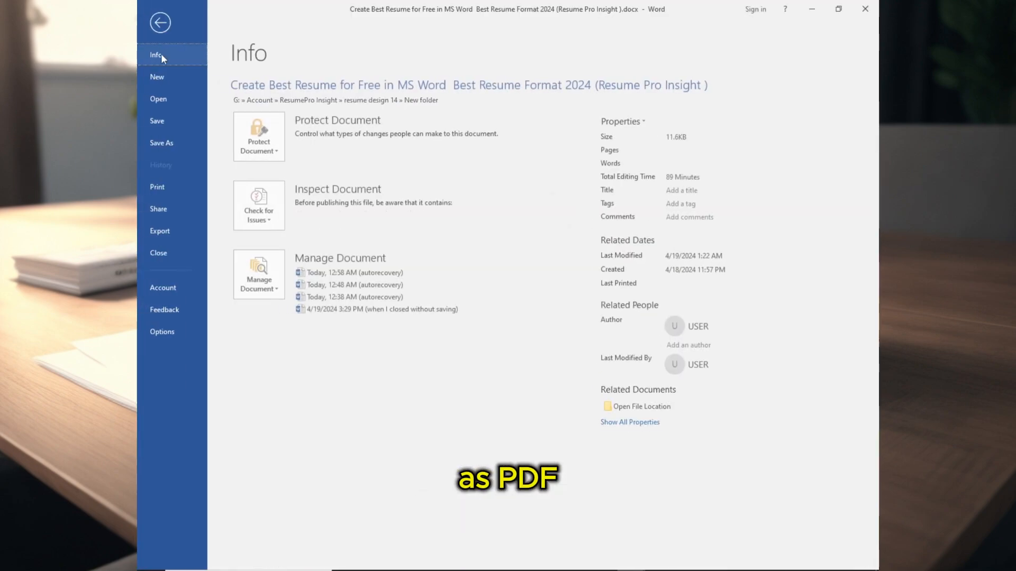
click(160, 232)
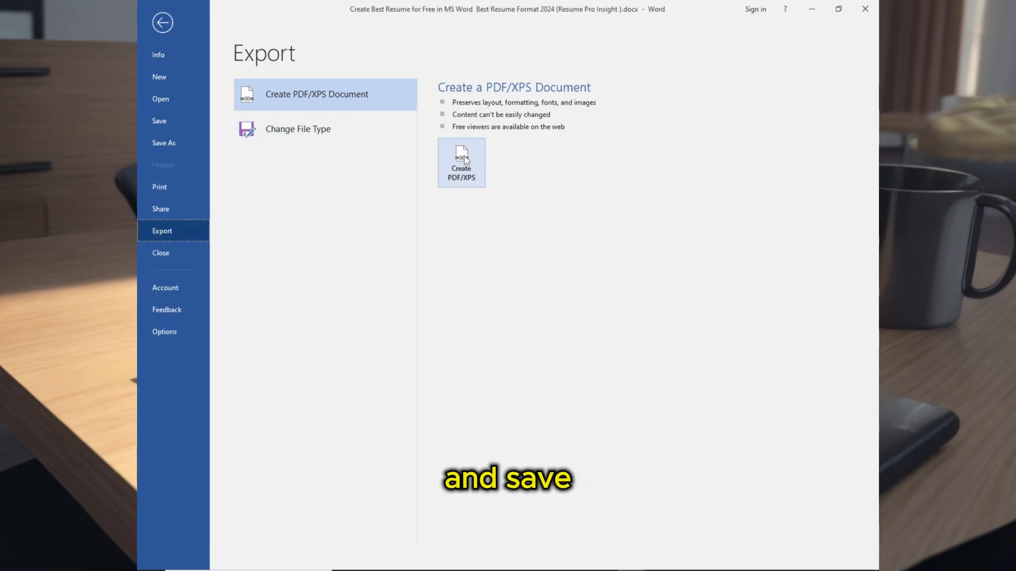
click(163, 21)
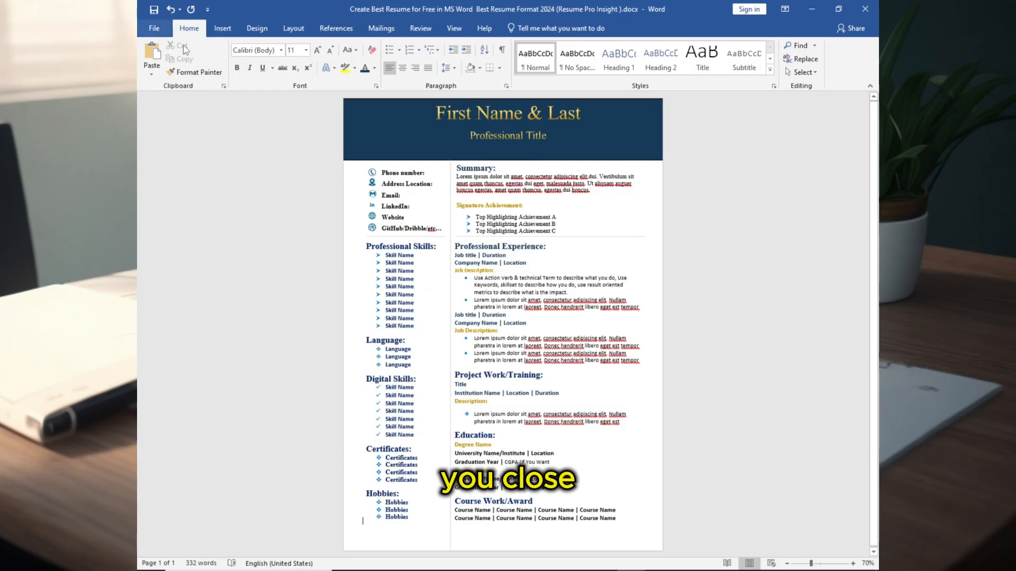